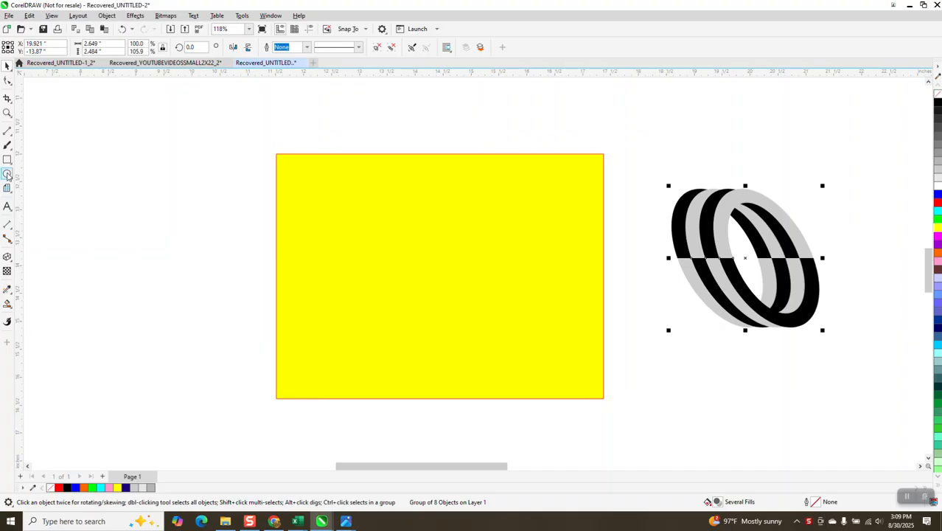
Draw a tall ellipse about 1.35 by 2.71 inches and center it on the page.
{"action": "left_click_drag", "start_coordinate": [475, 201], "coordinate": [397, 355]}
{"action": "key", "text": "p"}
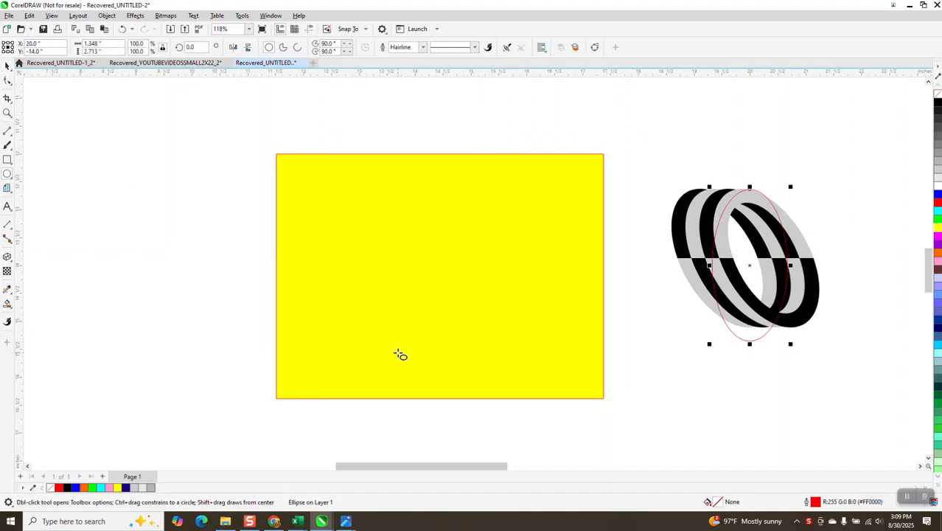
Move the finished striped ring group to the empty area on the left side of the yellow rectangle.
{"action": "left_click_drag", "start_coordinate": [692, 221], "coordinate": [560, 213]}
{"action": "left_click", "coordinate": [7, 66]}
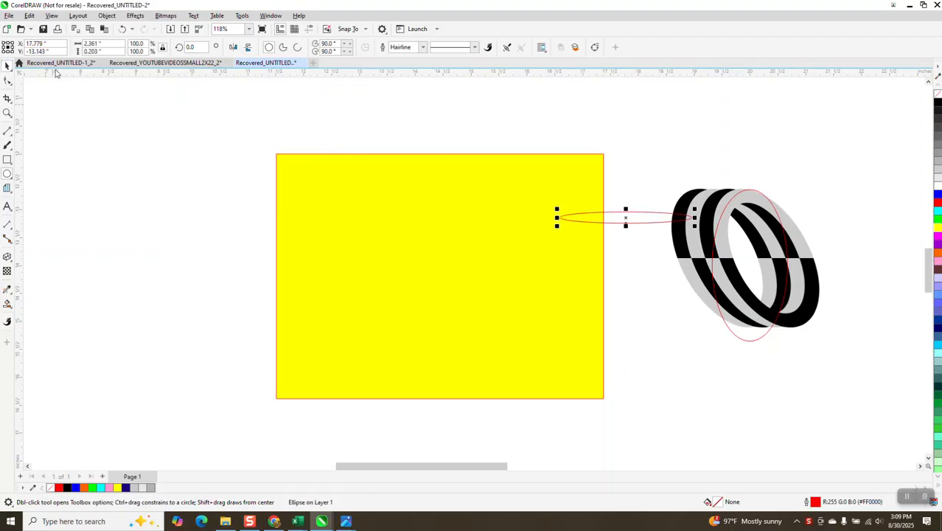
{"action": "key", "text": "Delete"}
{"action": "left_click_drag", "start_coordinate": [712, 237], "coordinate": [138, 194]}
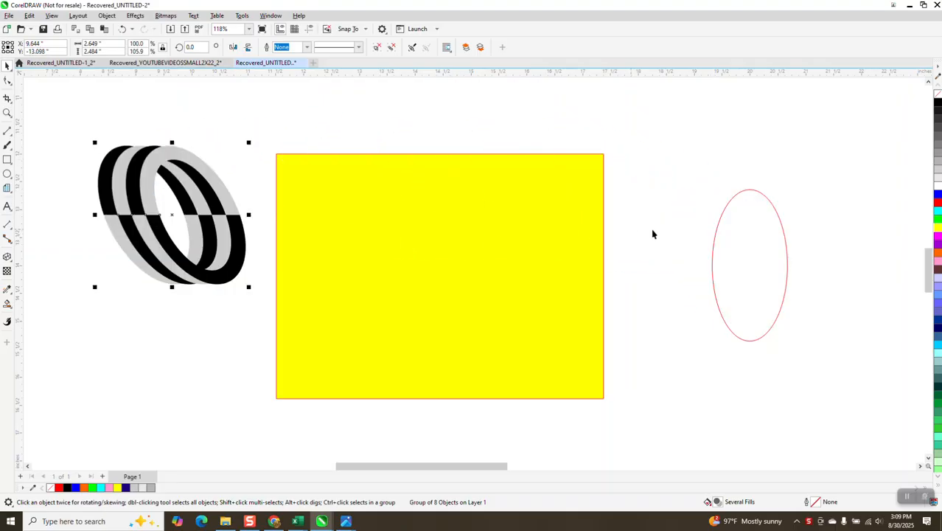
{"action": "left_click", "coordinate": [713, 248]}
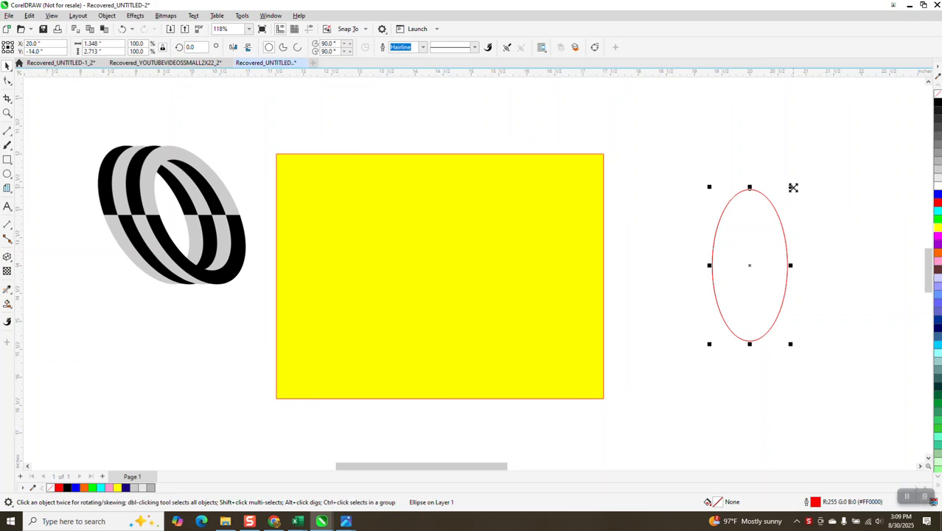
{"action": "left_click_drag", "start_coordinate": [792, 184], "coordinate": [781, 206]}
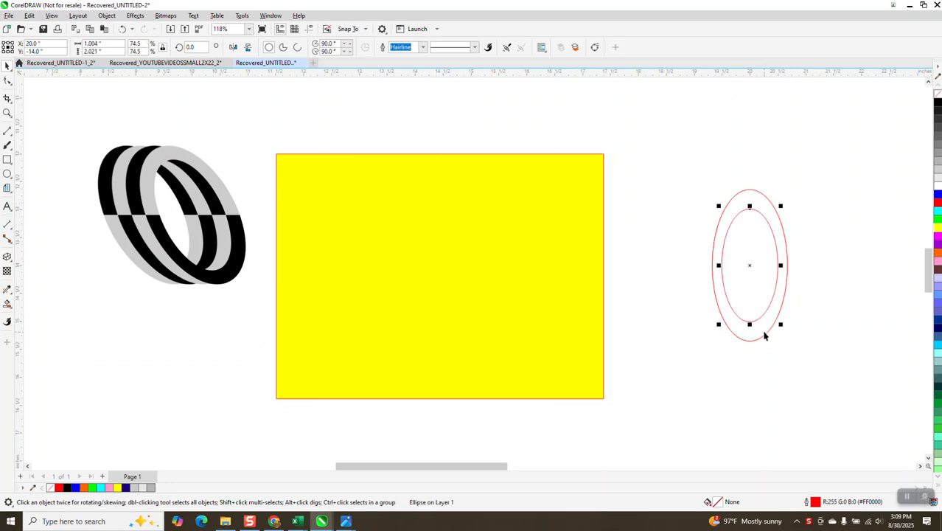
{"action": "key", "text": "Delete"}
Apply an inside contour with 1 step and a 0.25 inch offset to the ellipse.
{"action": "left_click", "coordinate": [760, 305]}
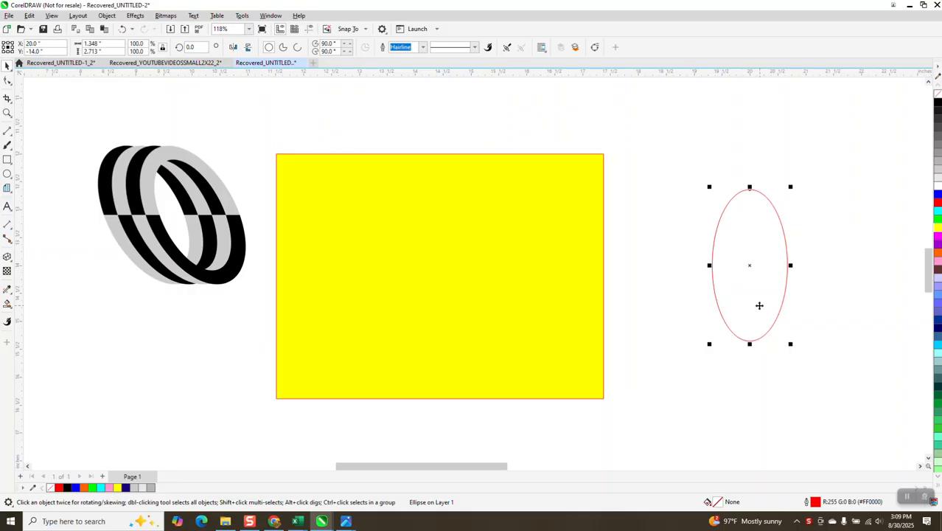
{"action": "left_click", "coordinate": [135, 15]}
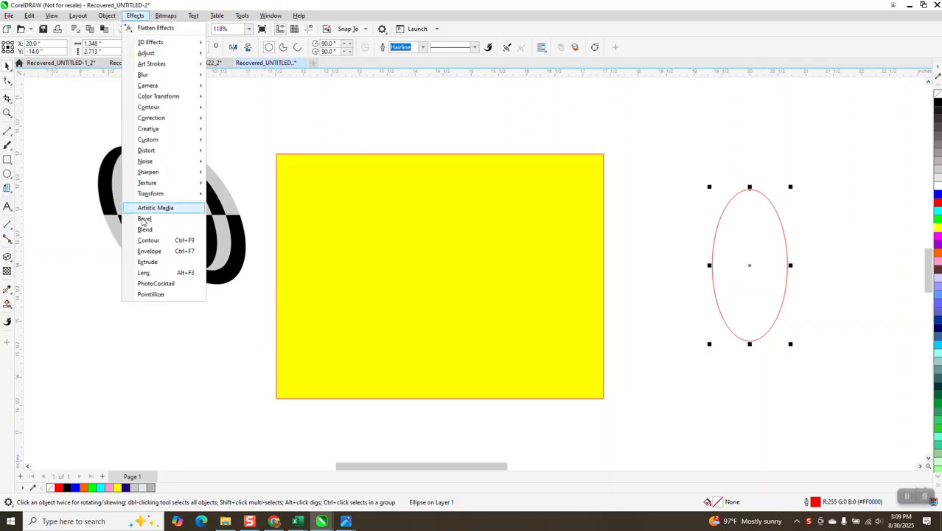
{"action": "left_click", "coordinate": [149, 240]}
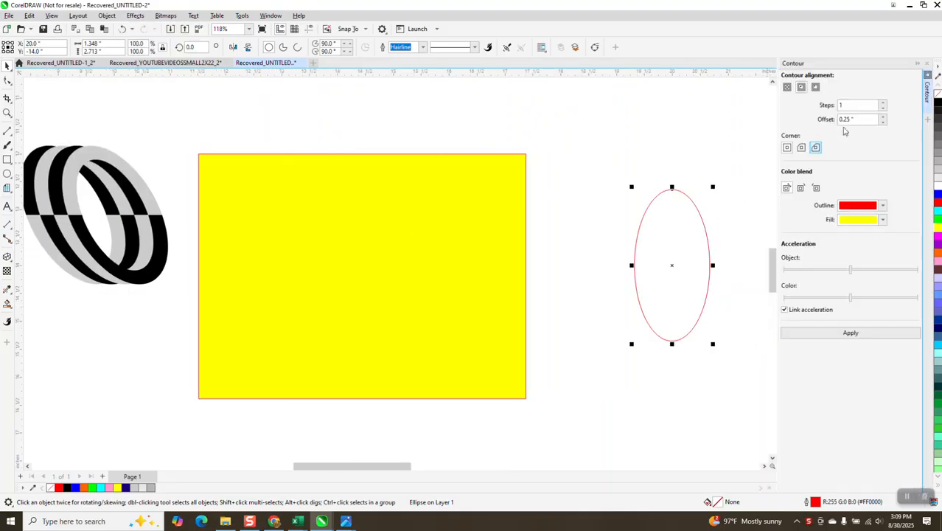
{"action": "left_click", "coordinate": [855, 334]}
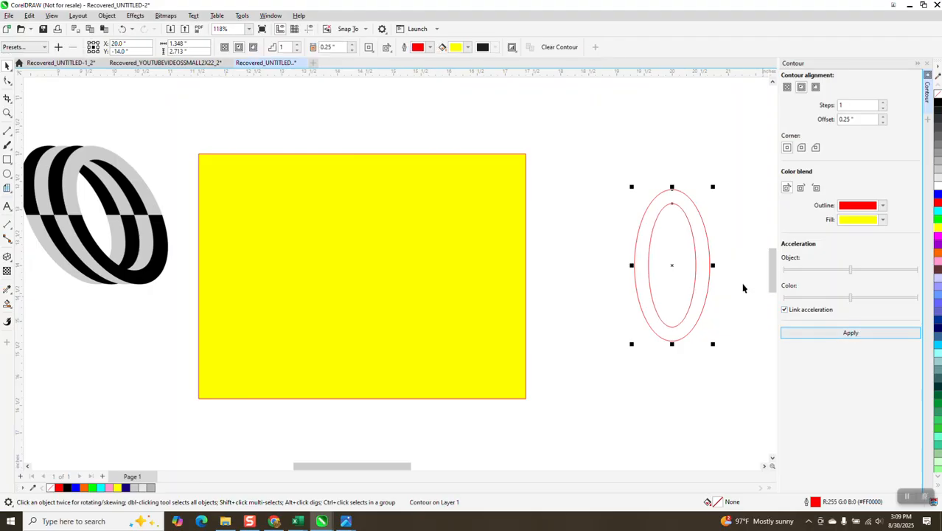
{"action": "left_click_drag", "start_coordinate": [598, 165], "coordinate": [712, 375]}
{"action": "scroll", "coordinate": [279, 217], "scroll_direction": "down", "scroll_amount": 1}
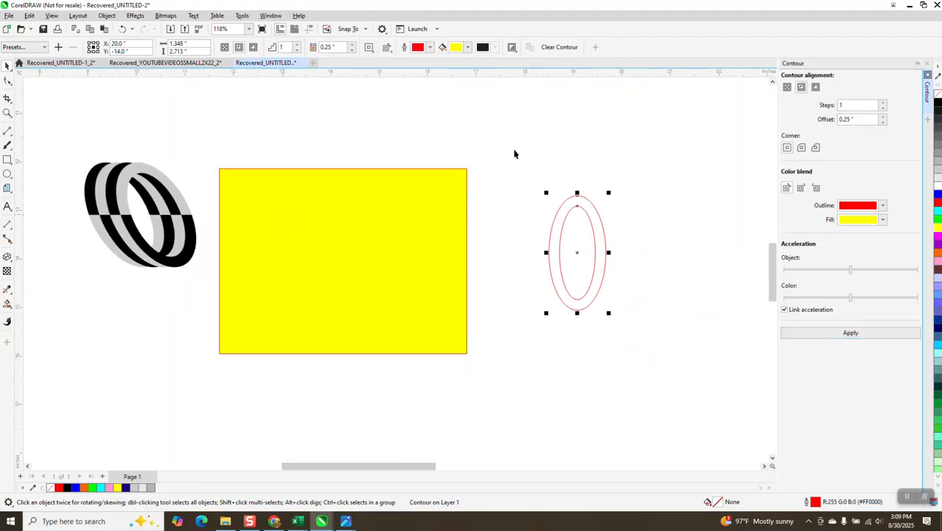
{"action": "left_click", "coordinate": [927, 65]}
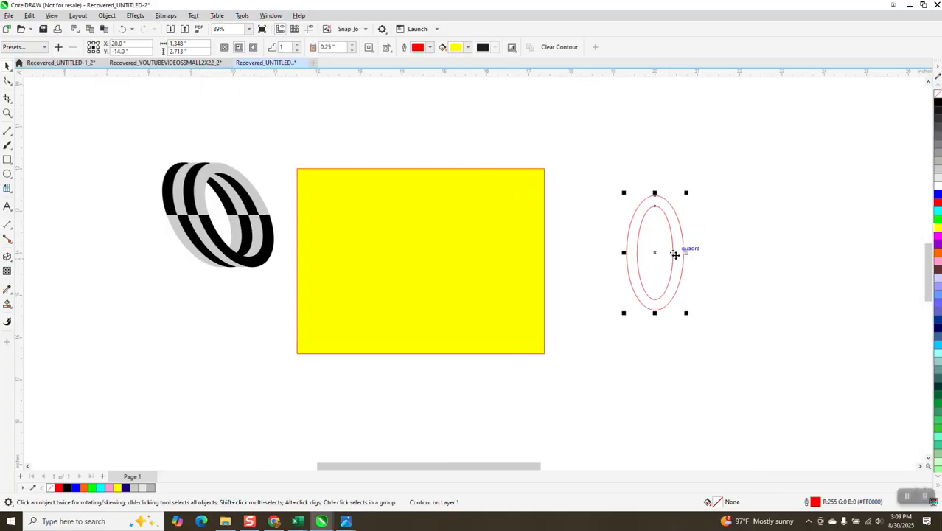
Draw a horizontal line about 3.36 inches long across both ellipses and center it on the page.
{"action": "left_click", "coordinate": [7, 114]}
{"action": "left_click_drag", "start_coordinate": [542, 185], "coordinate": [713, 319]}
{"action": "left_click", "coordinate": [8, 130]}
{"action": "left_click_drag", "start_coordinate": [260, 167], "coordinate": [558, 189]}
{"action": "key", "text": "p"}
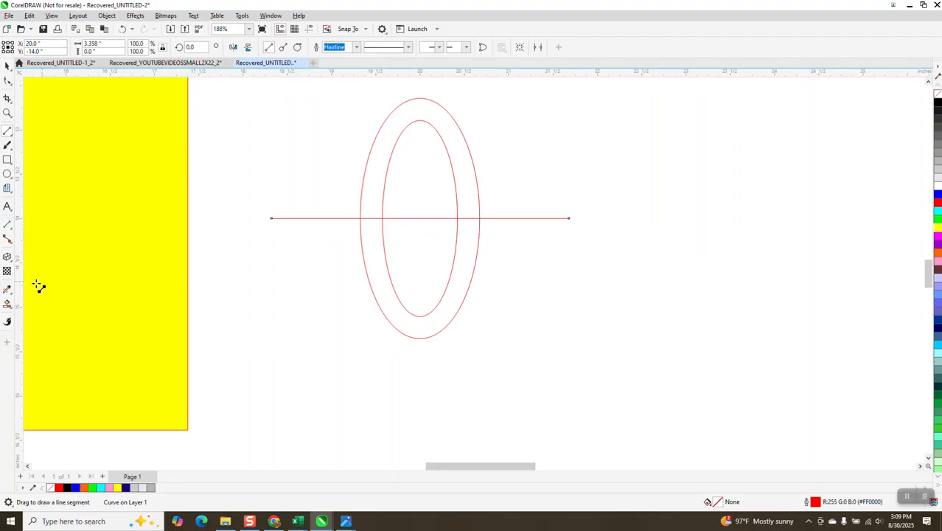
Smart-fill the upper half of the ring with light grey and no outline, and shift the filled arch right beside the ellipses.
{"action": "left_click", "coordinate": [7, 304]}
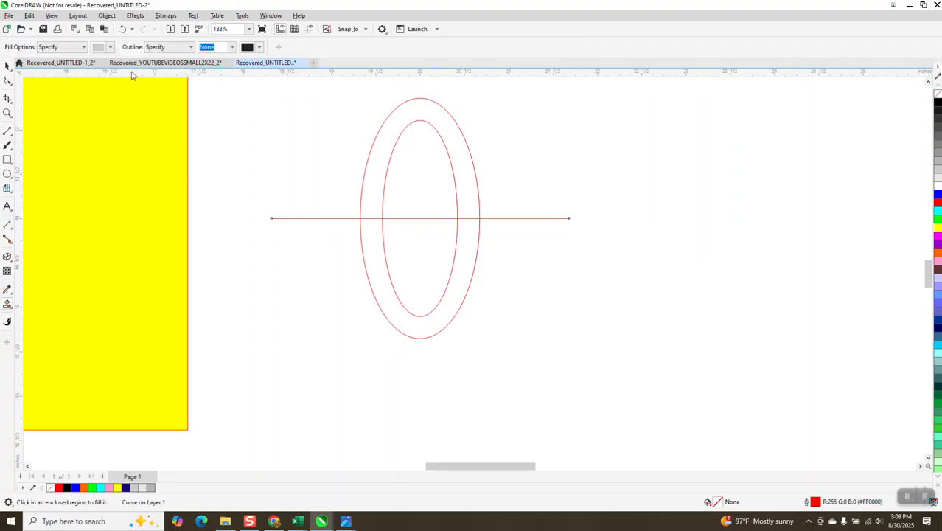
{"action": "left_click", "coordinate": [368, 183]}
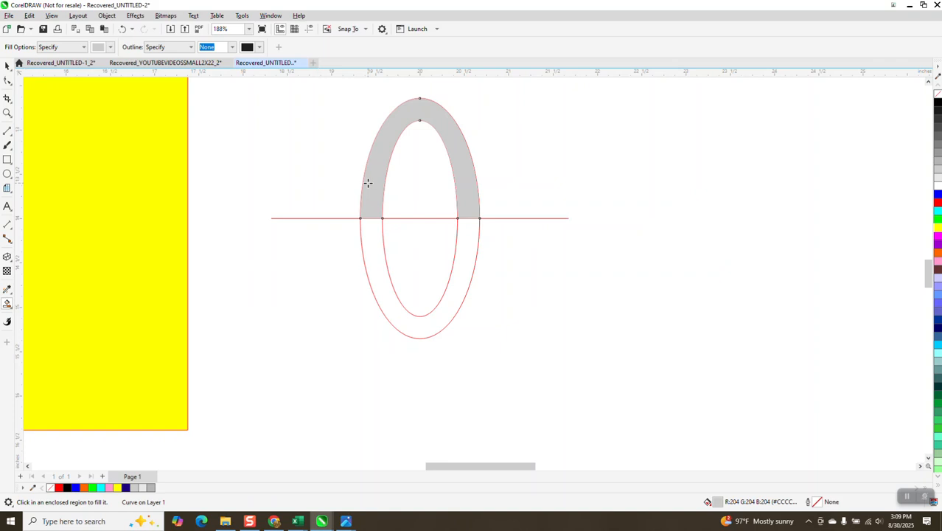
{"action": "key", "text": "Right"}
{"action": "key", "text": "Right"}
{"action": "key", "text": "Right"}
{"action": "key", "text": "Right"}
{"action": "key", "text": "Right"}
{"action": "key", "text": "Right"}
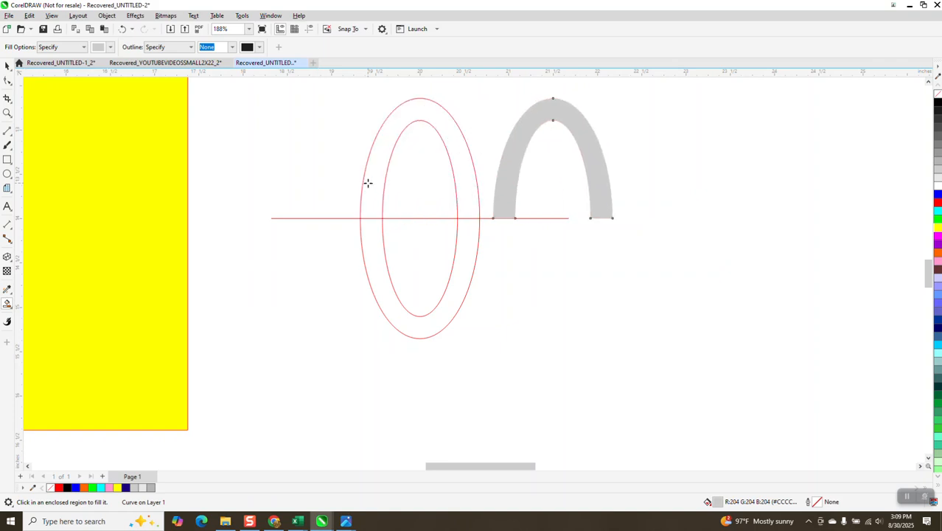
Delete the construction ellipses and the horizontal line, and move the grey arch left into the freed space.
{"action": "left_click", "coordinate": [8, 65]}
{"action": "left_click", "coordinate": [368, 166]}
{"action": "key", "text": "Delete"}
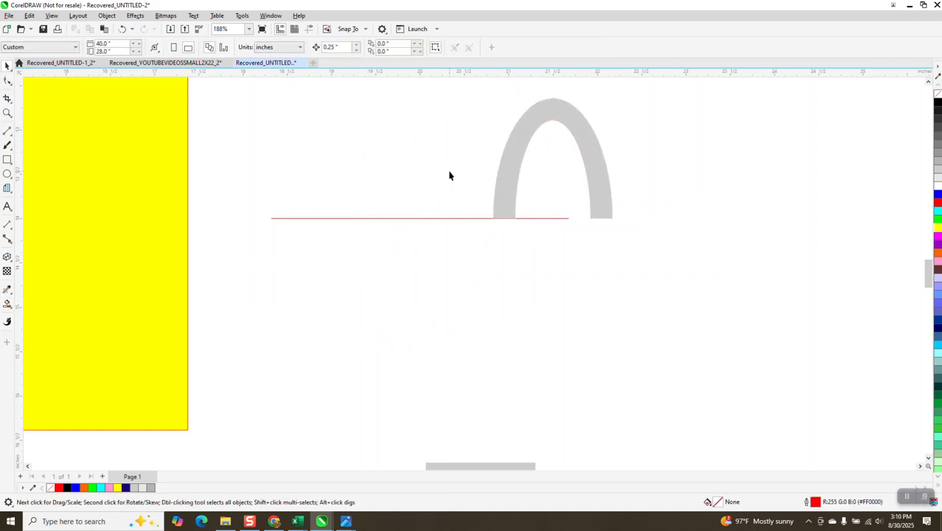
{"action": "left_click", "coordinate": [445, 219]}
{"action": "key", "text": "Delete"}
{"action": "left_click_drag", "start_coordinate": [505, 200], "coordinate": [349, 202]}
{"action": "left_click", "coordinate": [302, 162]}
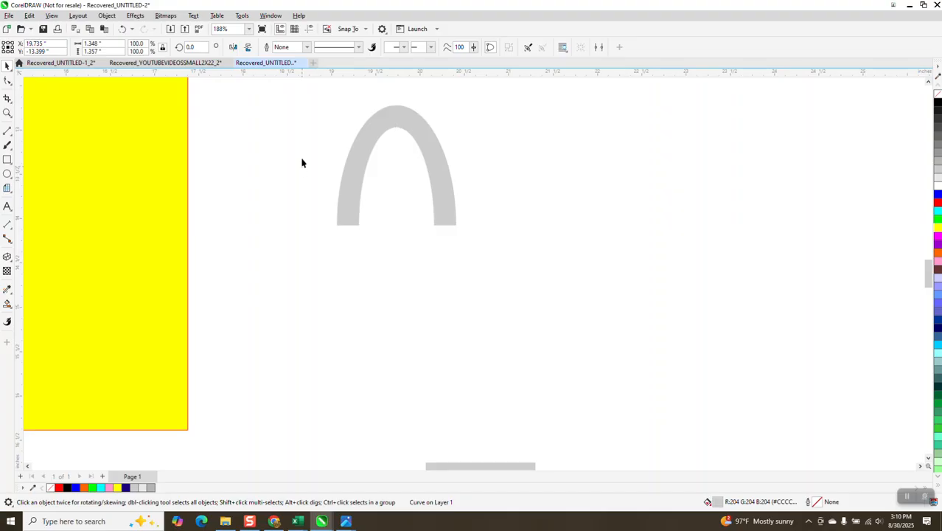
Duplicate the arch three times at 0.25 inch spacing, filling the copies black, grey and black, and group all four arches.
{"action": "left_click", "coordinate": [354, 172]}
{"action": "key", "text": "ctrl+d"}
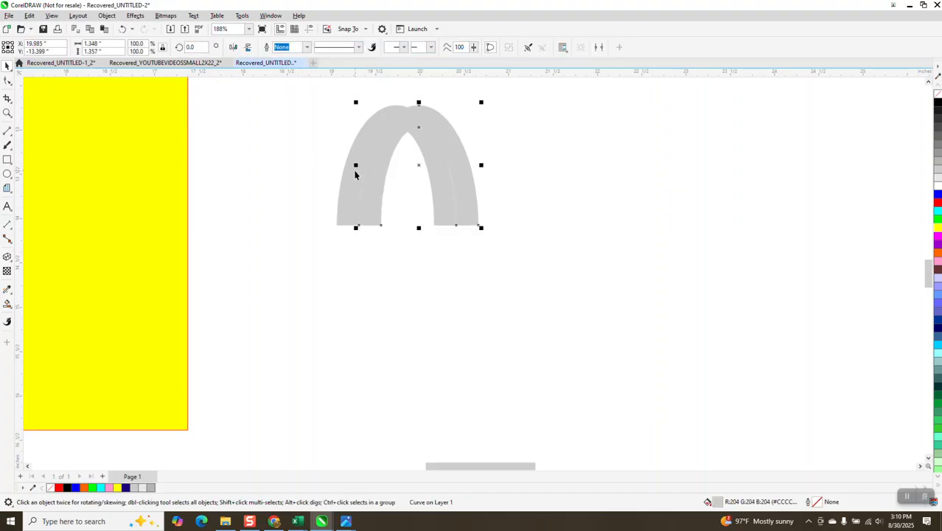
{"action": "left_click", "coordinate": [936, 107]}
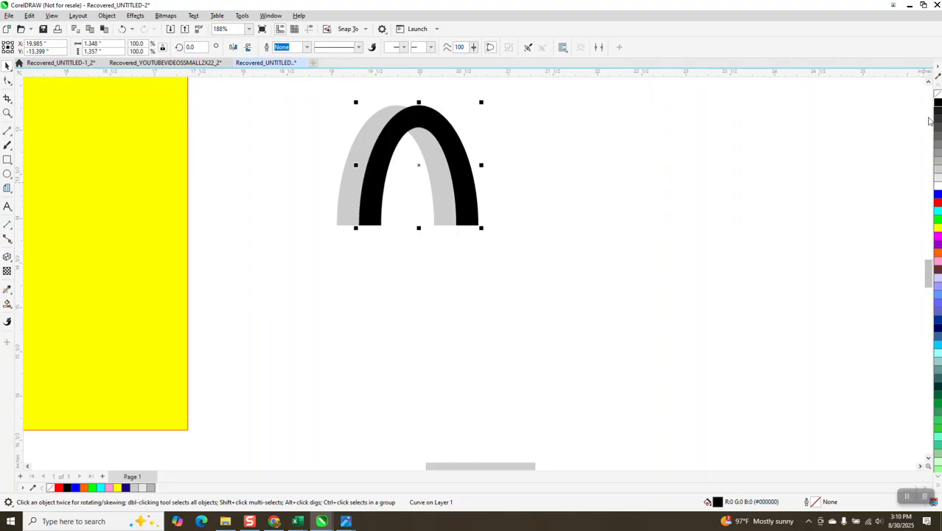
{"action": "key", "text": "ctrl+d"}
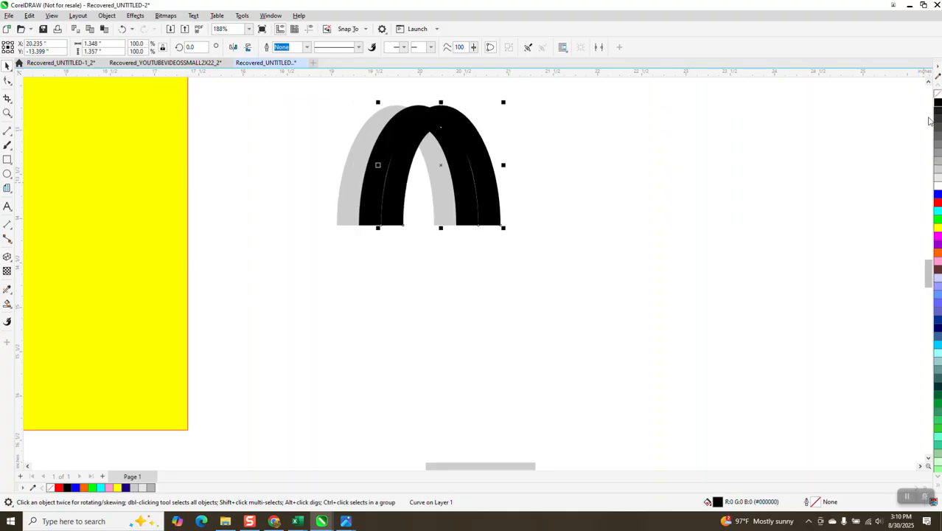
{"action": "left_click", "coordinate": [936, 162]}
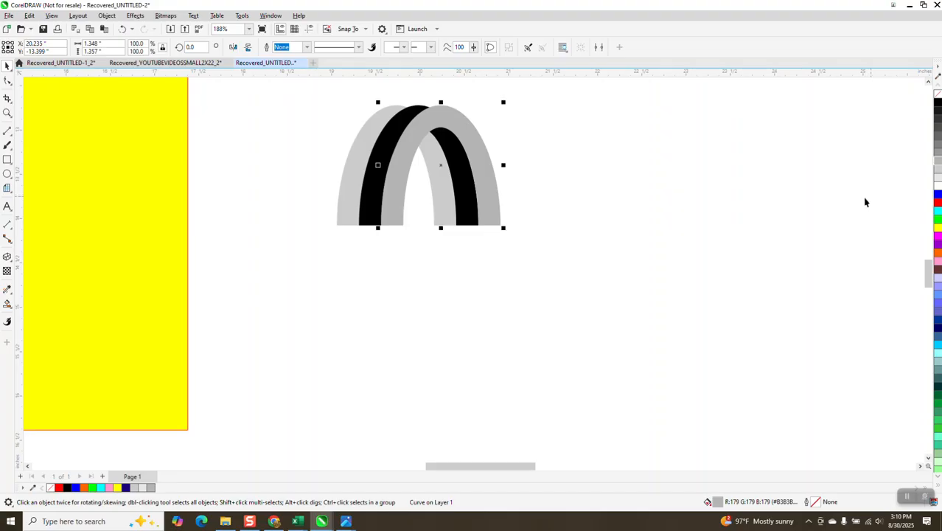
{"action": "key", "text": "ctrl+d"}
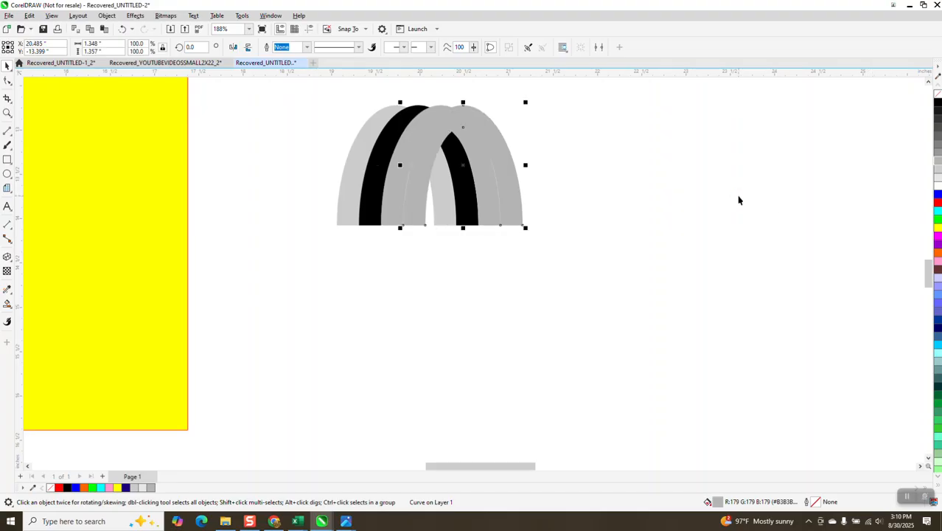
{"action": "left_click", "coordinate": [937, 102]}
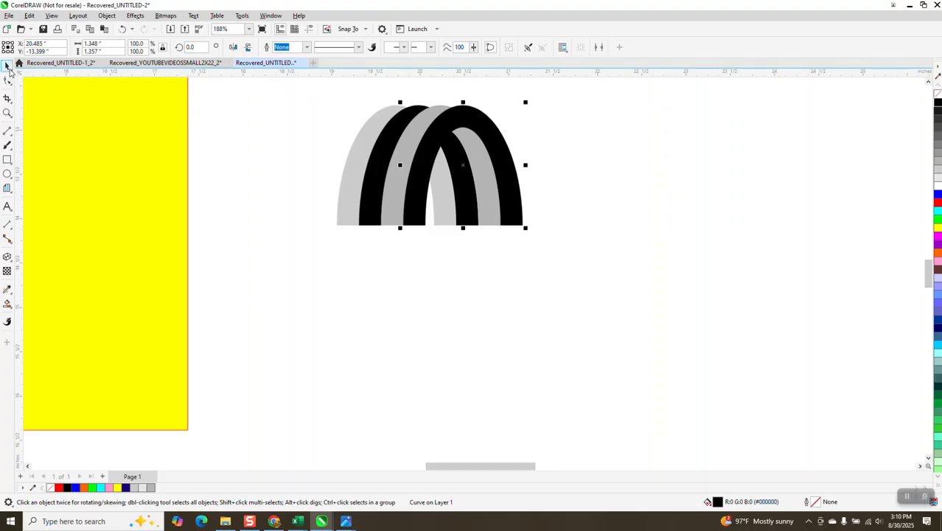
{"action": "left_click_drag", "start_coordinate": [308, 100], "coordinate": [673, 323]}
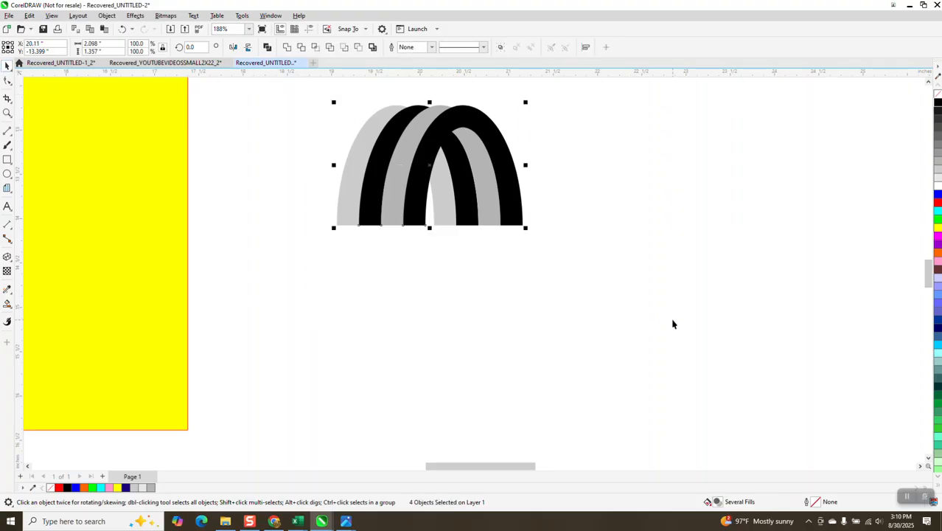
{"action": "key", "text": "ctrl+g"}
{"action": "left_click_drag", "start_coordinate": [433, 109], "coordinate": [763, 332]}
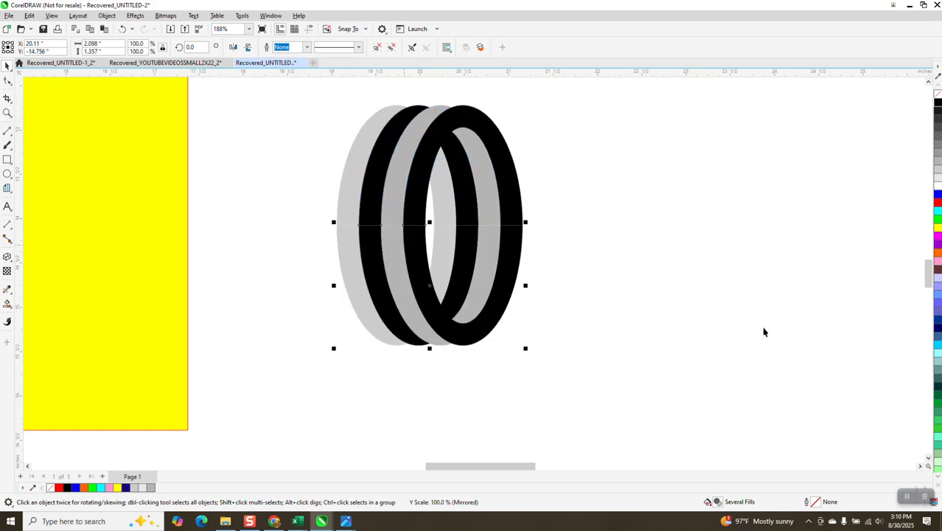
{"action": "left_click", "coordinate": [586, 308]}
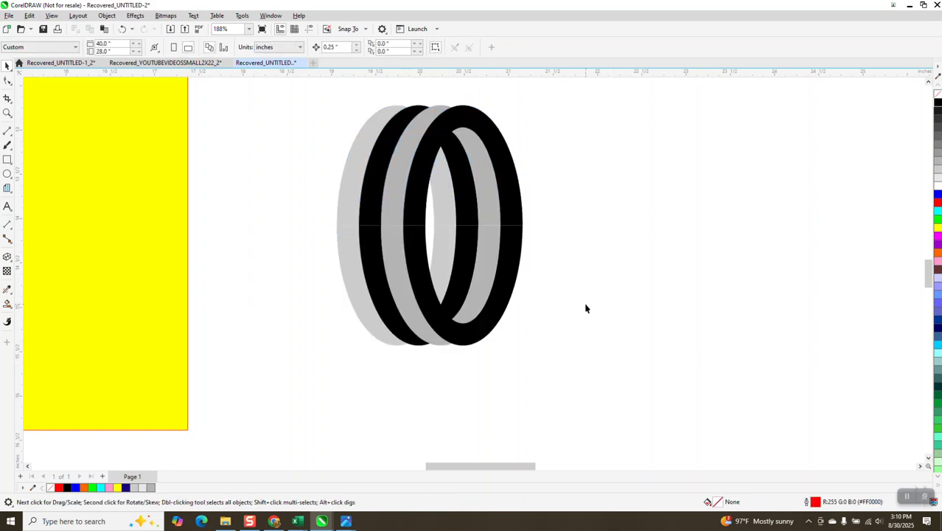
{"action": "left_click", "coordinate": [123, 30]}
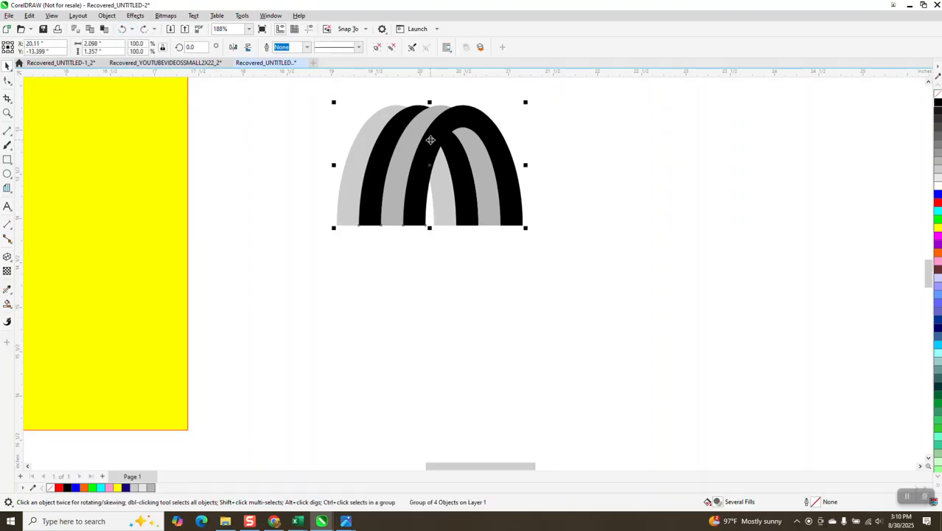
Copy the arch group to the right of the original and add a vertically mirrored copy directly below it to complete the rings.
{"action": "left_click_drag", "start_coordinate": [431, 140], "coordinate": [588, 162]}
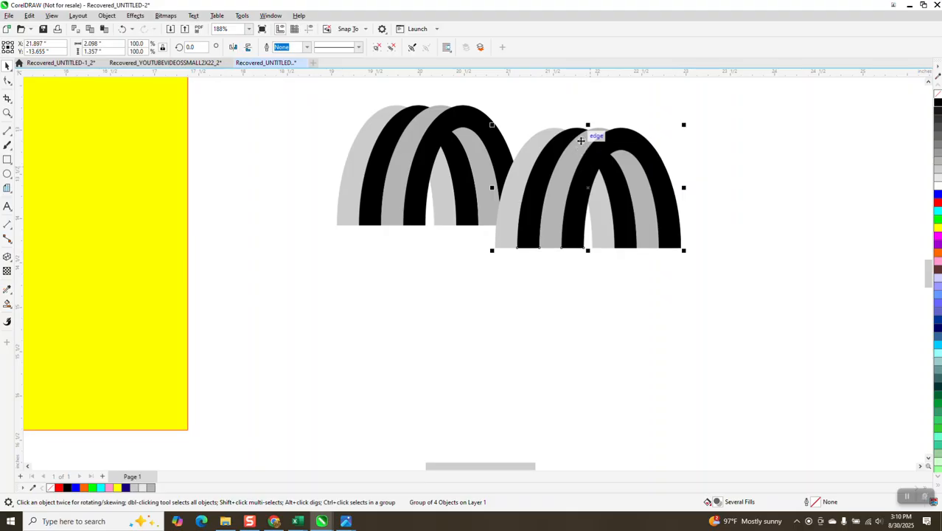
{"action": "left_click_drag", "start_coordinate": [587, 124], "coordinate": [588, 249]}
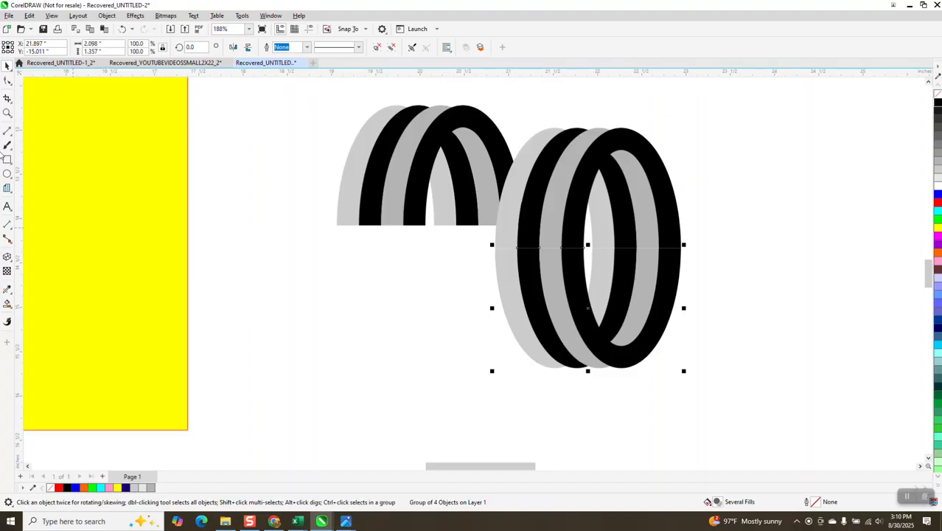
{"action": "left_click", "coordinate": [8, 113]}
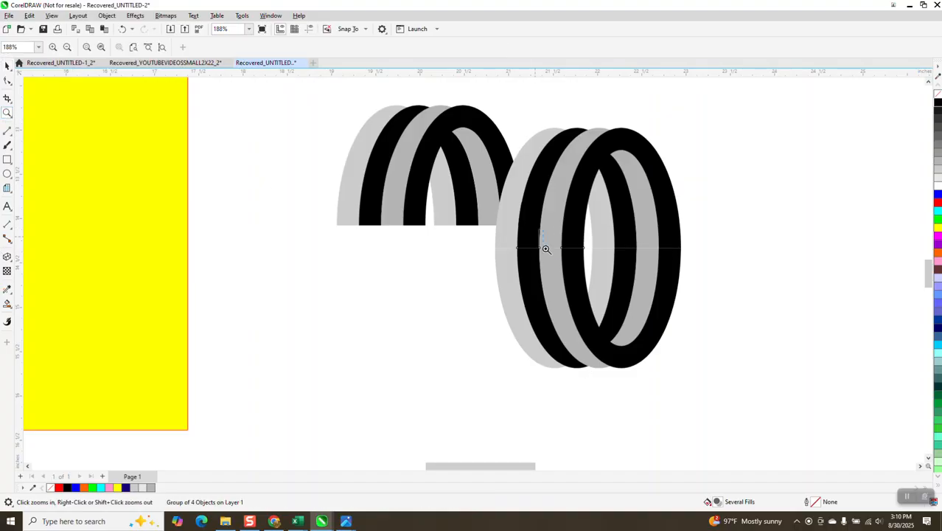
{"action": "left_click_drag", "start_coordinate": [546, 249], "coordinate": [715, 297]}
{"action": "scroll", "coordinate": [692, 267], "scroll_direction": "down", "scroll_amount": 3}
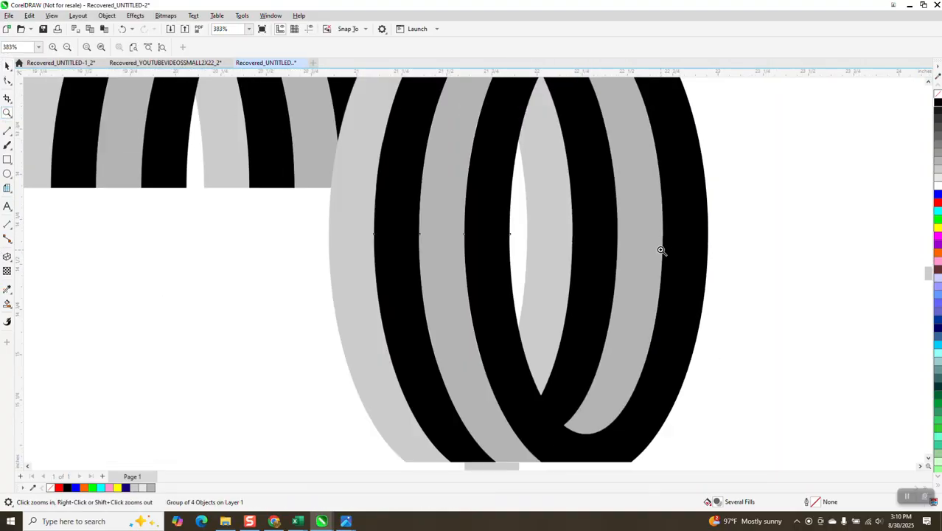
{"action": "scroll", "coordinate": [661, 250], "scroll_direction": "down", "scroll_amount": 1}
{"action": "left_click", "coordinate": [8, 65]}
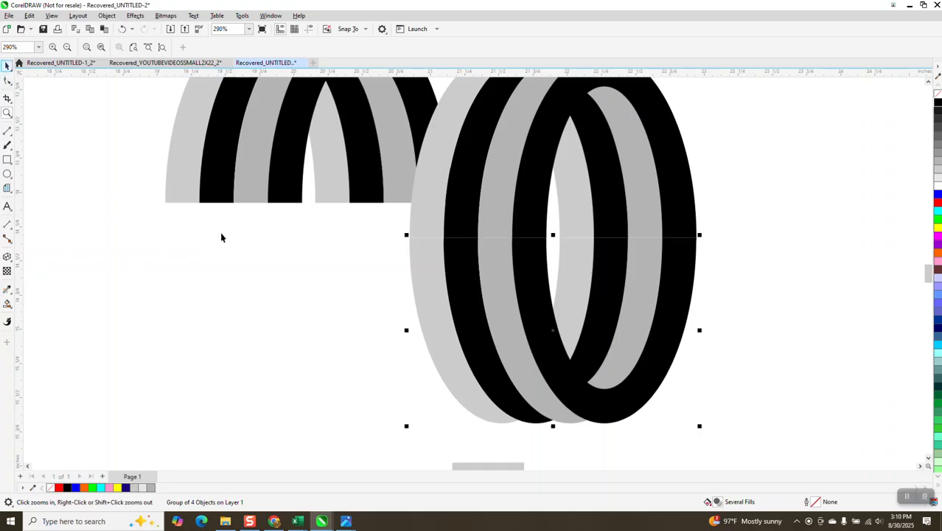
{"action": "scroll", "coordinate": [222, 236], "scroll_direction": "down", "scroll_amount": 2}
{"action": "left_click", "coordinate": [623, 256]}
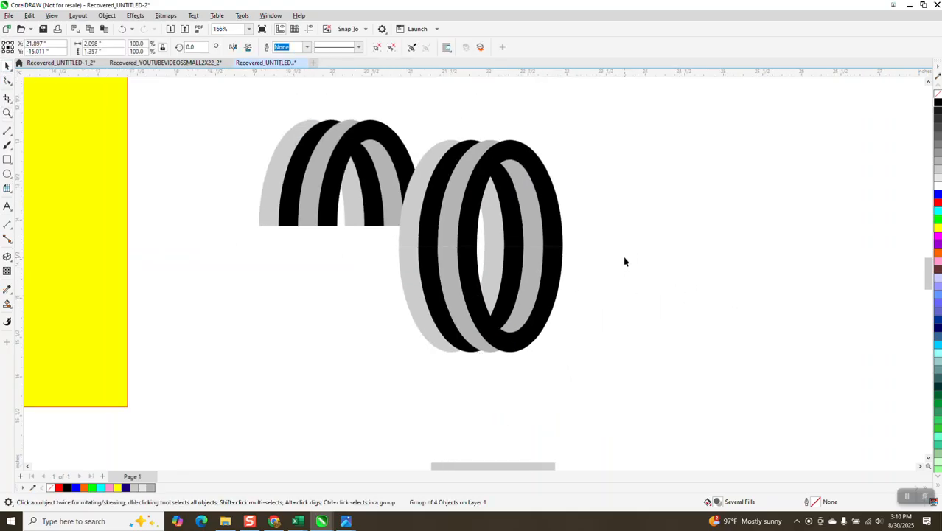
{"action": "left_click", "coordinate": [555, 261]}
{"action": "key", "text": "Right"}
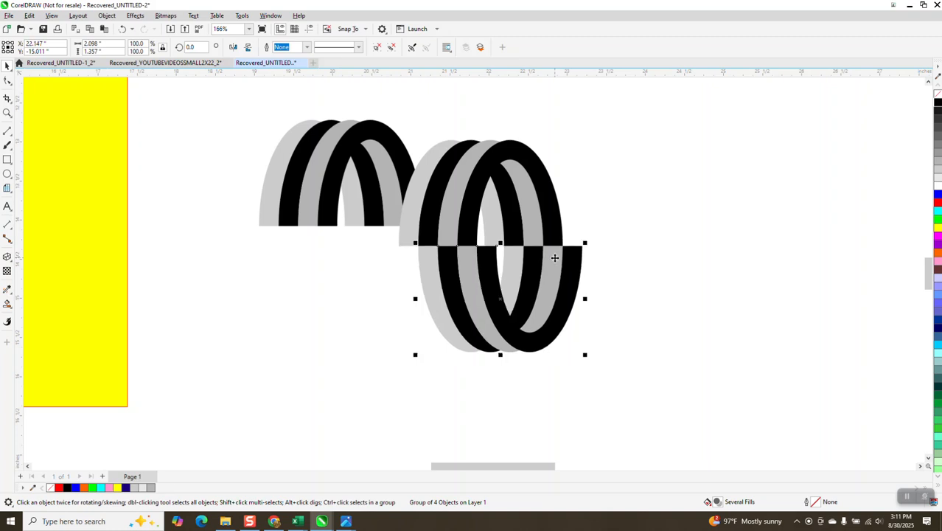
{"action": "key", "text": "Left"}
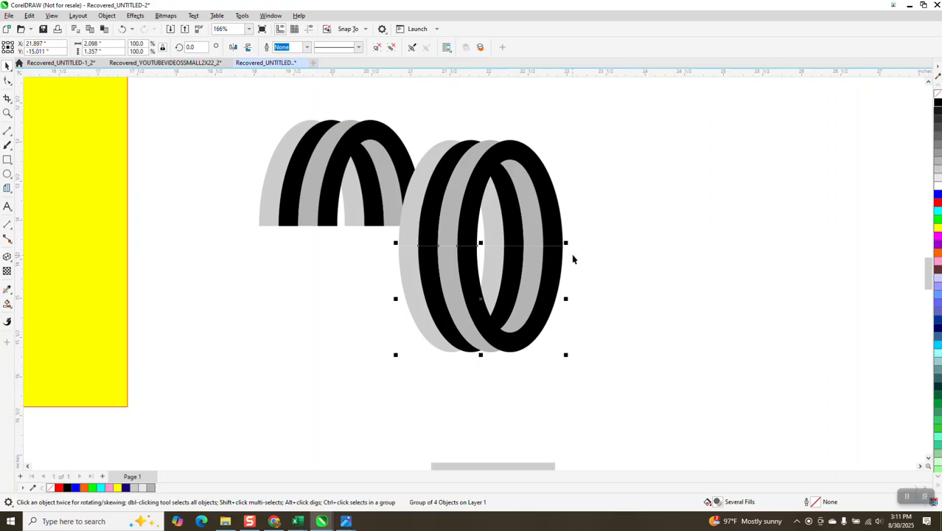
Ungroup the mirrored lower arch group of the right-hand rings so its four half rings are separate objects.
{"action": "left_click", "coordinate": [574, 258]}
{"action": "scroll", "coordinate": [480, 281], "scroll_direction": "down", "scroll_amount": 2}
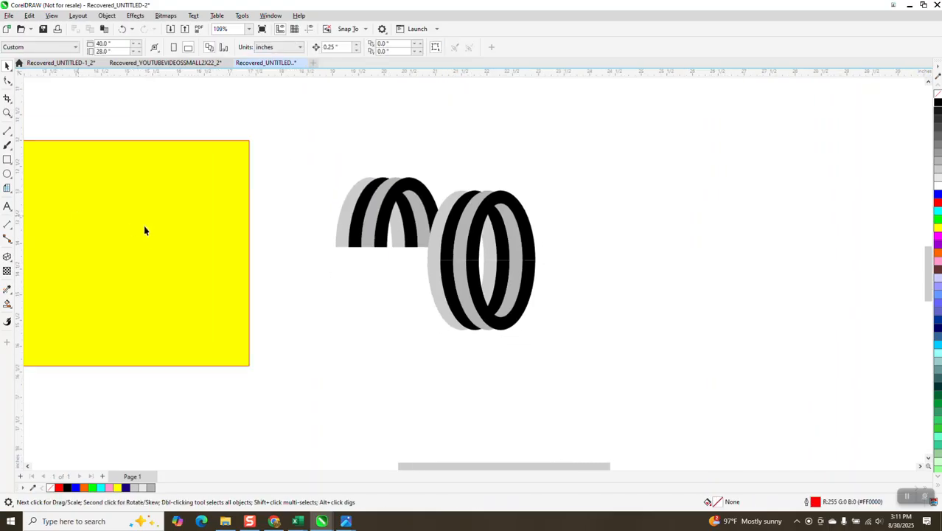
{"action": "scroll", "coordinate": [146, 227], "scroll_direction": "down", "scroll_amount": 3}
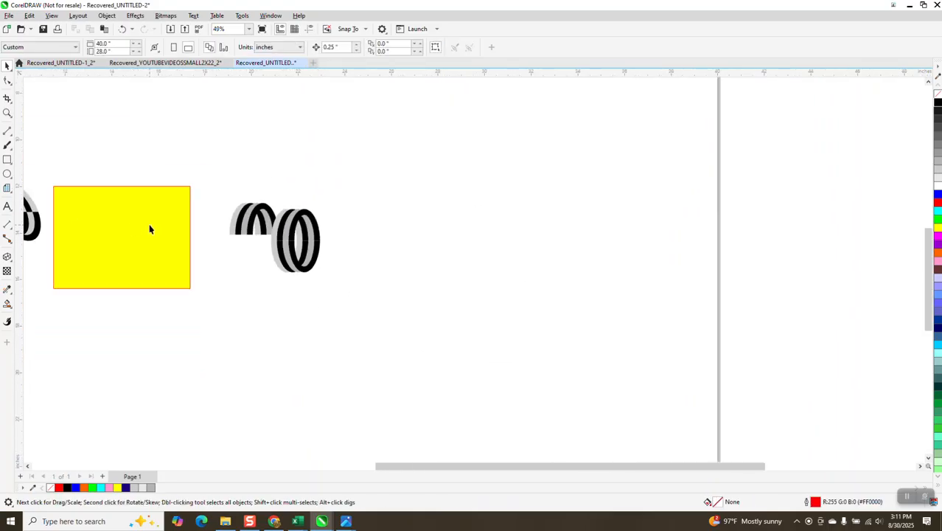
{"action": "left_click", "coordinate": [7, 113]}
{"action": "left_click_drag", "start_coordinate": [225, 197], "coordinate": [413, 310]}
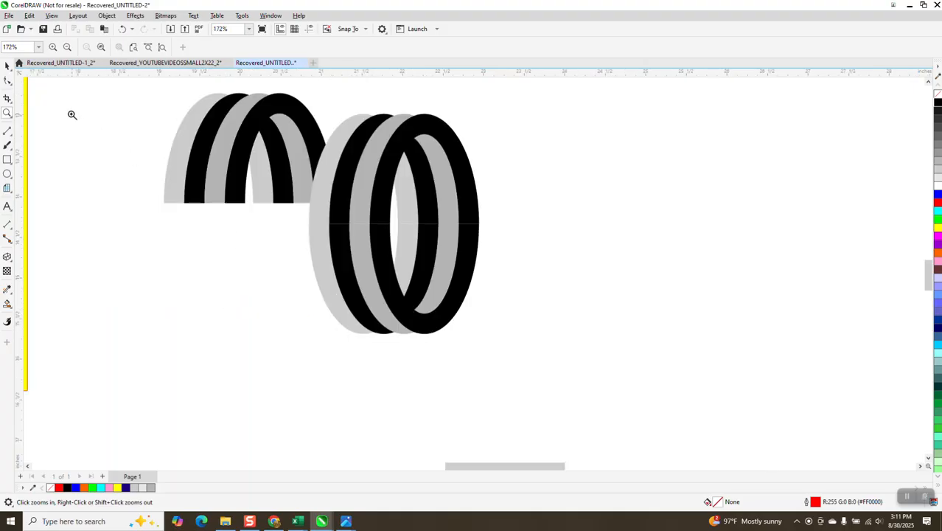
{"action": "left_click", "coordinate": [7, 65]}
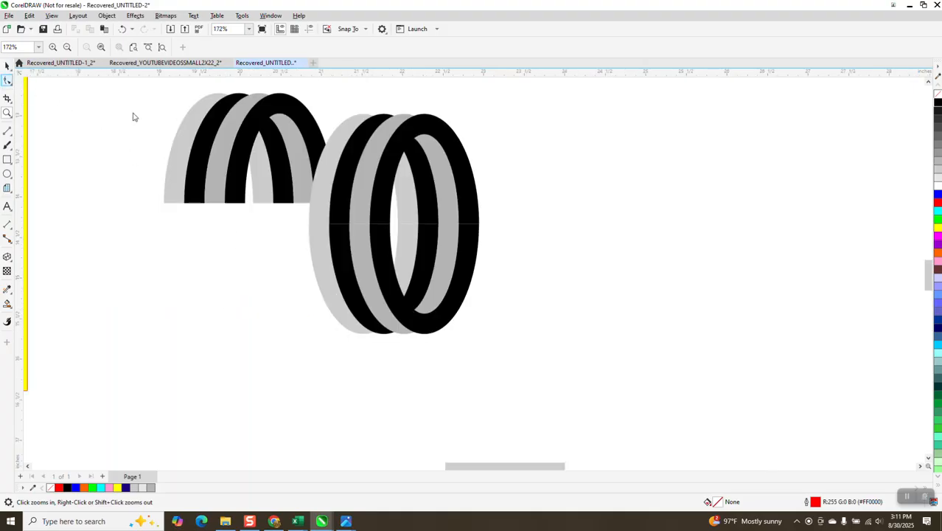
{"action": "left_click", "coordinate": [464, 257]}
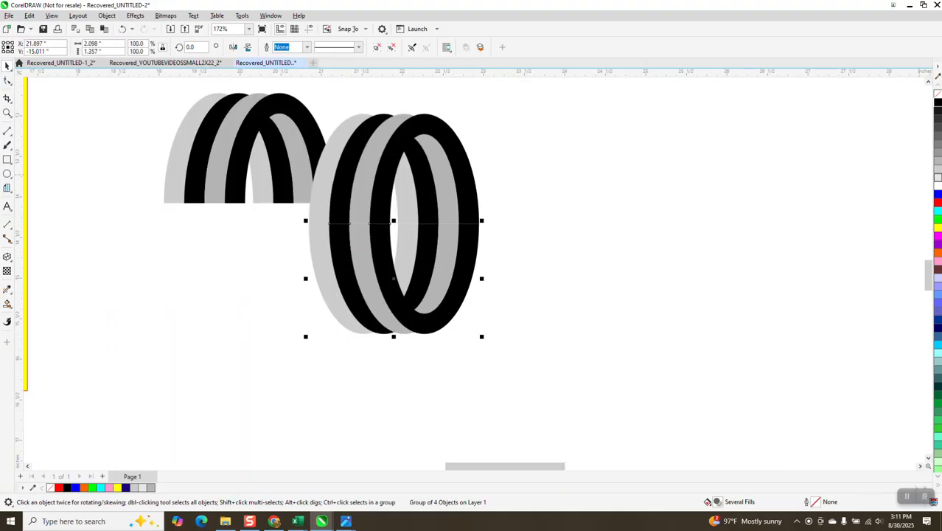
{"action": "left_click", "coordinate": [938, 172]}
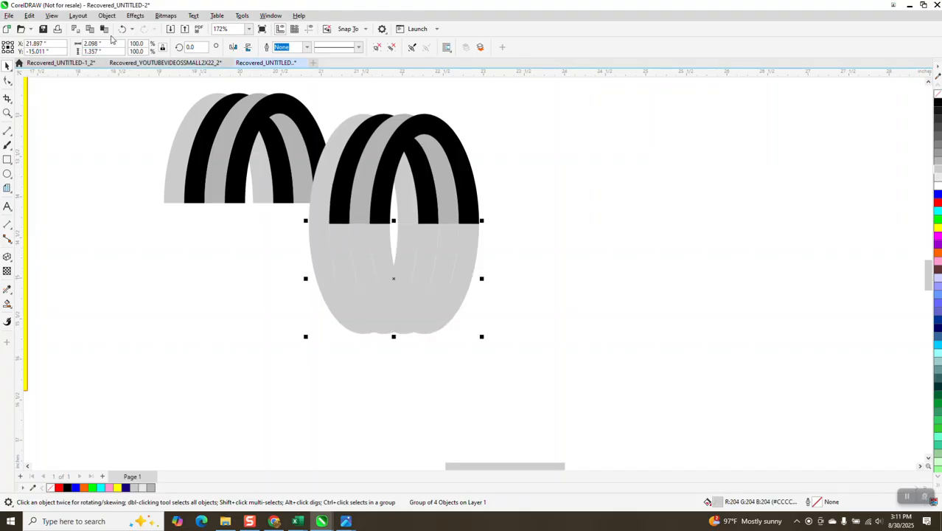
{"action": "left_click", "coordinate": [123, 29]}
{"action": "left_click", "coordinate": [106, 16]}
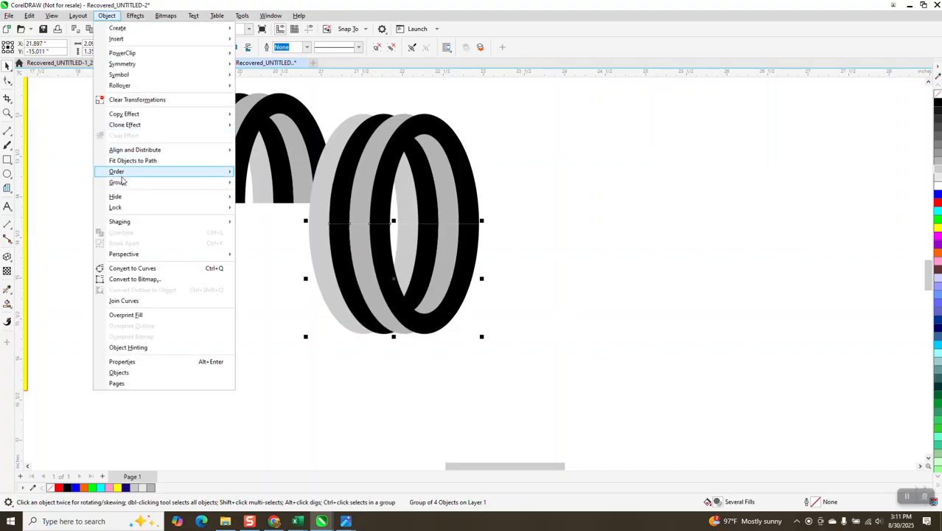
{"action": "mouse_move", "coordinate": [123, 183]}
{"action": "left_click", "coordinate": [258, 194]}
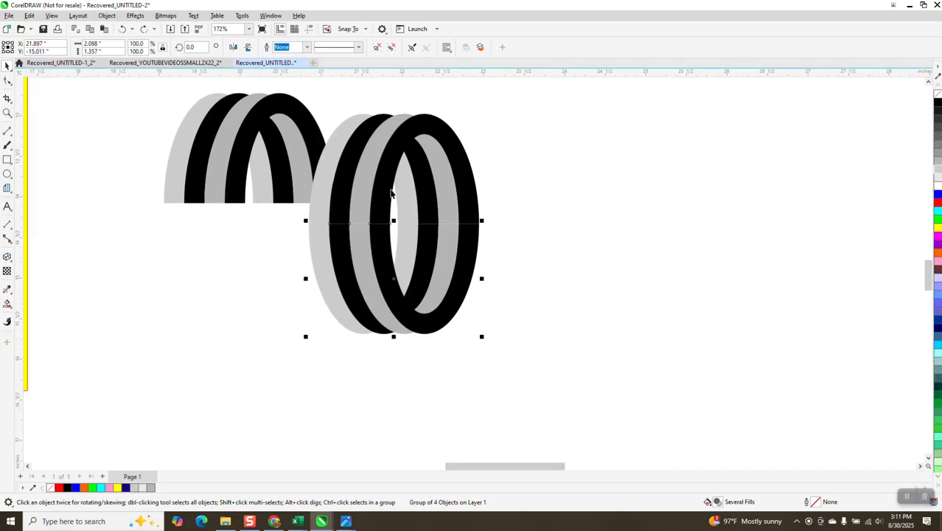
{"action": "left_click", "coordinate": [530, 211]}
Fill the four lower half rings, from front to back, with medium grey, black, medium grey and black.
{"action": "left_click", "coordinate": [460, 269]}
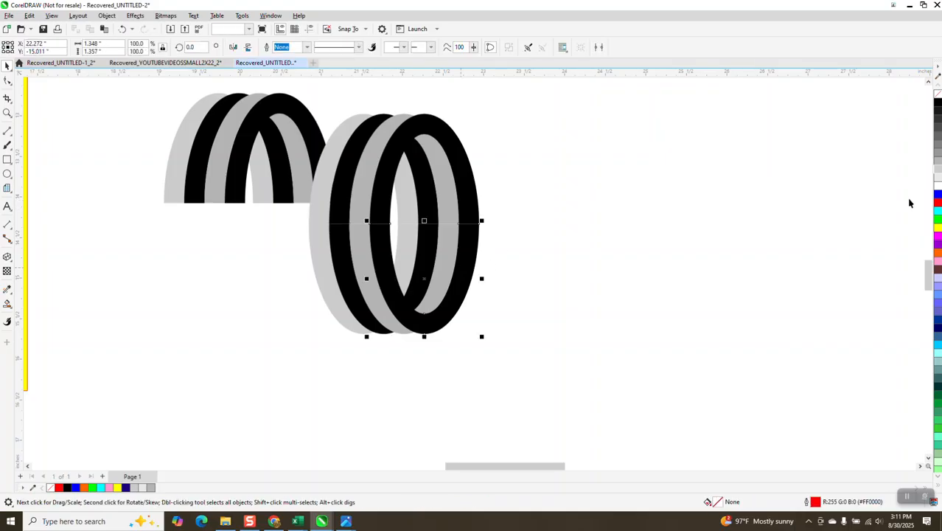
{"action": "left_click", "coordinate": [937, 172]}
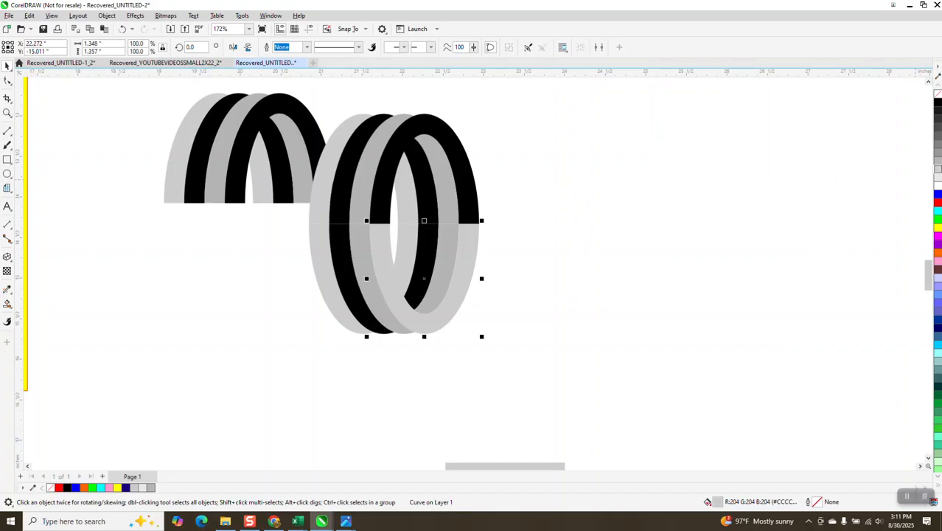
{"action": "left_click", "coordinate": [938, 164]}
{"action": "left_click", "coordinate": [445, 236]}
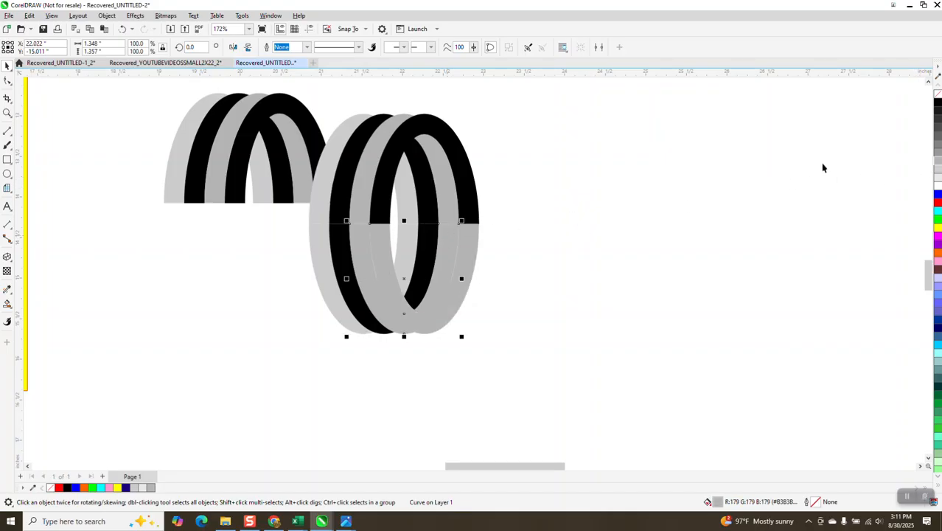
{"action": "left_click", "coordinate": [937, 106]}
{"action": "left_click", "coordinate": [417, 245]}
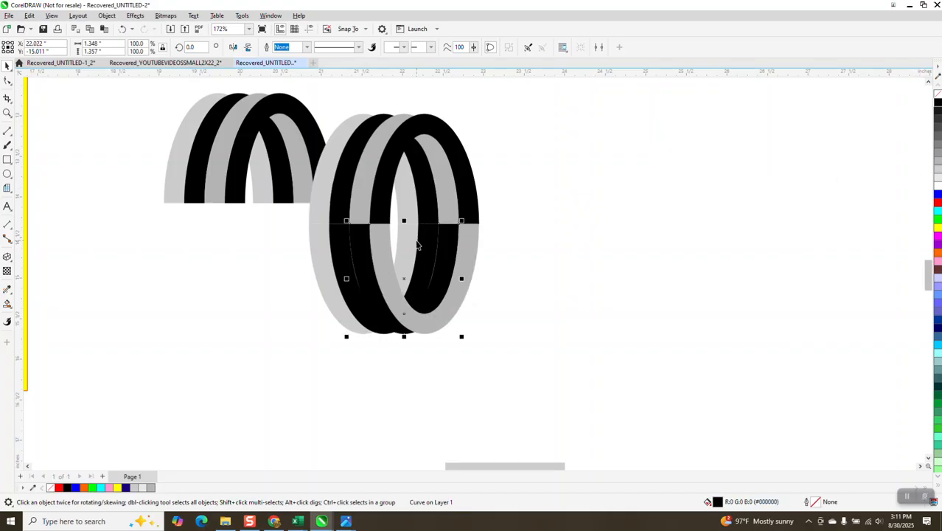
{"action": "left_click", "coordinate": [938, 164]}
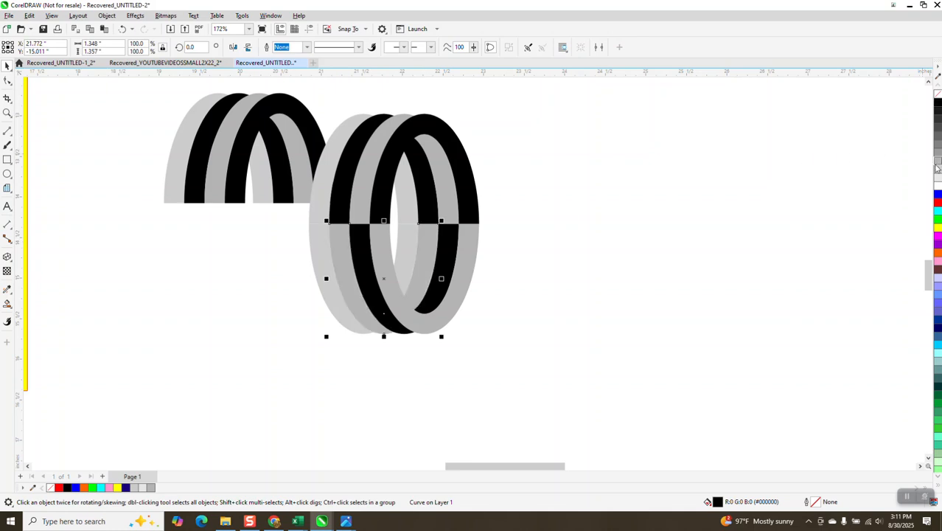
{"action": "left_click", "coordinate": [320, 243]}
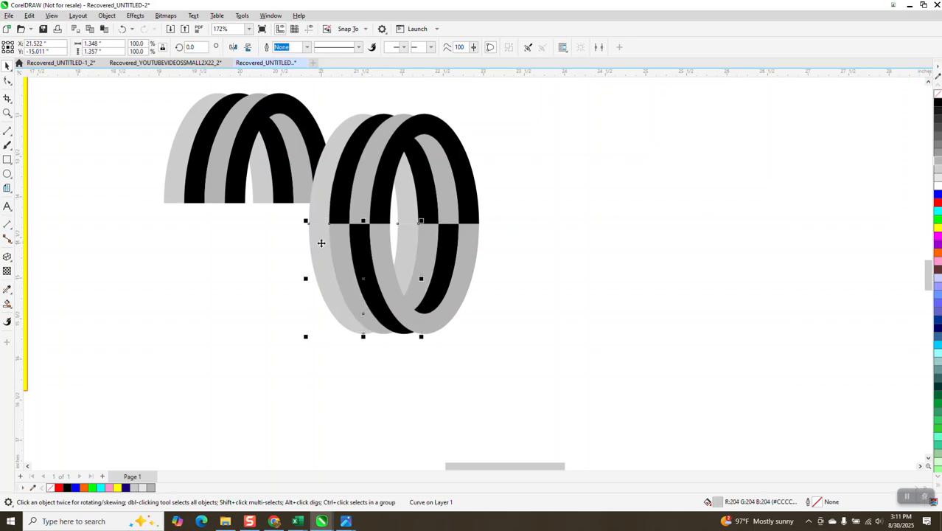
{"action": "left_click", "coordinate": [938, 105]}
{"action": "left_click", "coordinate": [654, 249]}
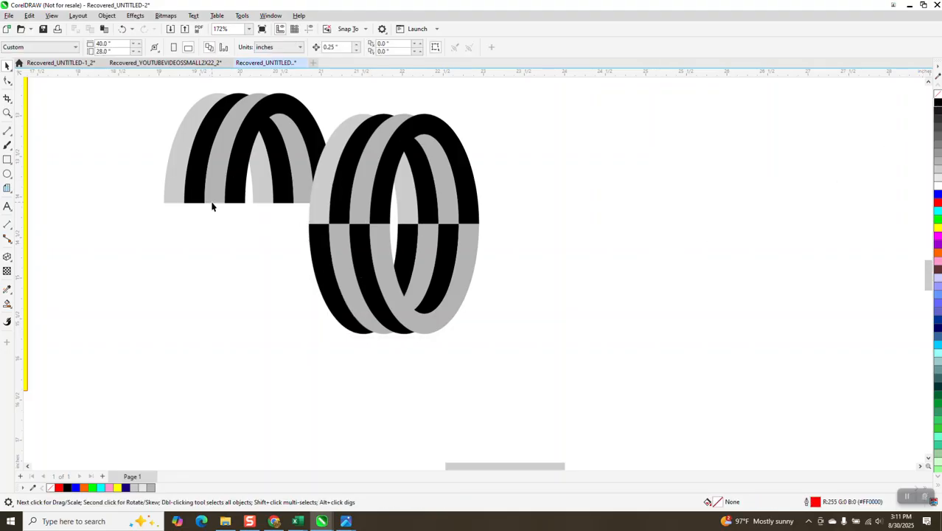
Select all parts of the recoloured two-tone rings and move them about 2.75 inches right, clear of the original arch group.
{"action": "key", "text": "z"}
{"action": "left_click_drag", "start_coordinate": [305, 205], "coordinate": [588, 302]}
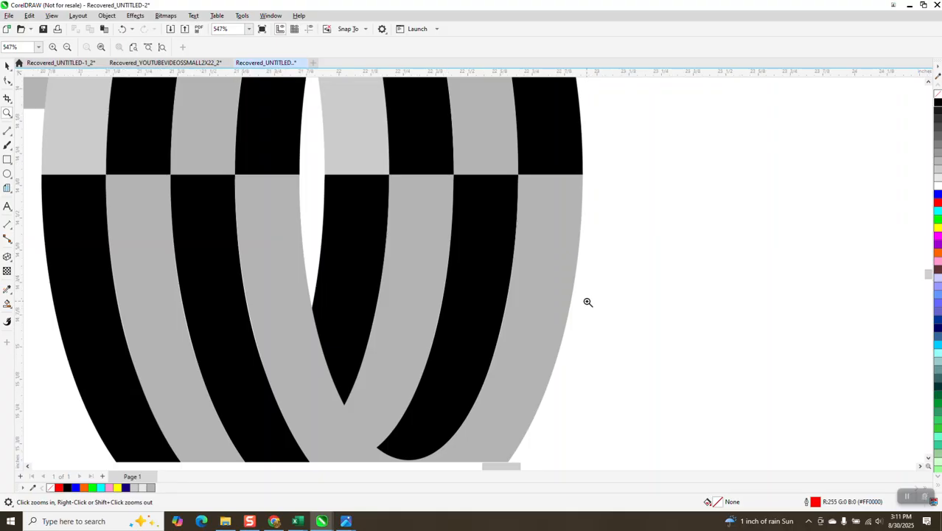
{"action": "scroll", "coordinate": [499, 222], "scroll_direction": "down", "scroll_amount": 6}
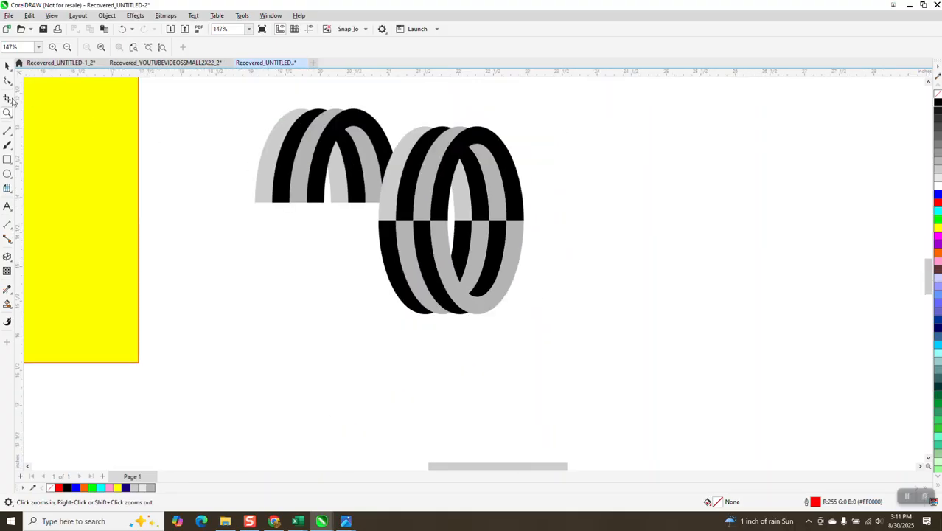
{"action": "left_click", "coordinate": [6, 67]}
{"action": "left_click_drag", "start_coordinate": [362, 95], "coordinate": [589, 330]}
{"action": "key", "text": "Right"}
{"action": "key", "text": "Right"}
{"action": "key", "text": "Right"}
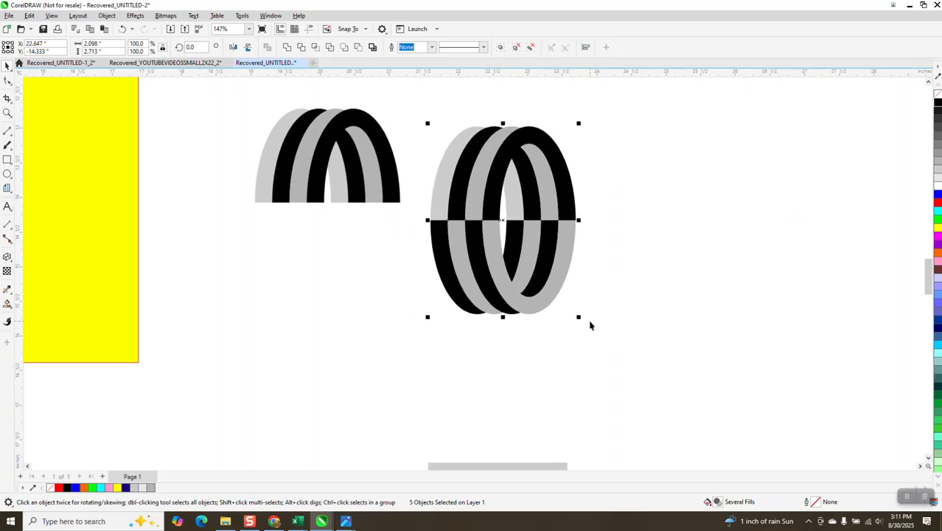
{"action": "key", "text": "Right"}
{"action": "key", "text": "Right"}
{"action": "key", "text": "Right"}
{"action": "key", "text": "Right"}
{"action": "key", "text": "Right"}
{"action": "key", "text": "Right"}
{"action": "key", "text": "Right"}
{"action": "key", "text": "Right"}
{"action": "key", "text": "Right"}
{"action": "key", "text": "Right"}
{"action": "key", "text": "Right"}
{"action": "key", "text": "Right"}
{"action": "key", "text": "Right"}
{"action": "key", "text": "Right"}
{"action": "key", "text": "Right"}
{"action": "key", "text": "Right"}
{"action": "key", "text": "Right"}
{"action": "key", "text": "Right"}
{"action": "key", "text": "Right"}
{"action": "key", "text": "Right"}
Add a vertically mirrored copy of the original arch group directly below it to complete the rings.
{"action": "left_click_drag", "start_coordinate": [239, 88], "coordinate": [448, 271]}
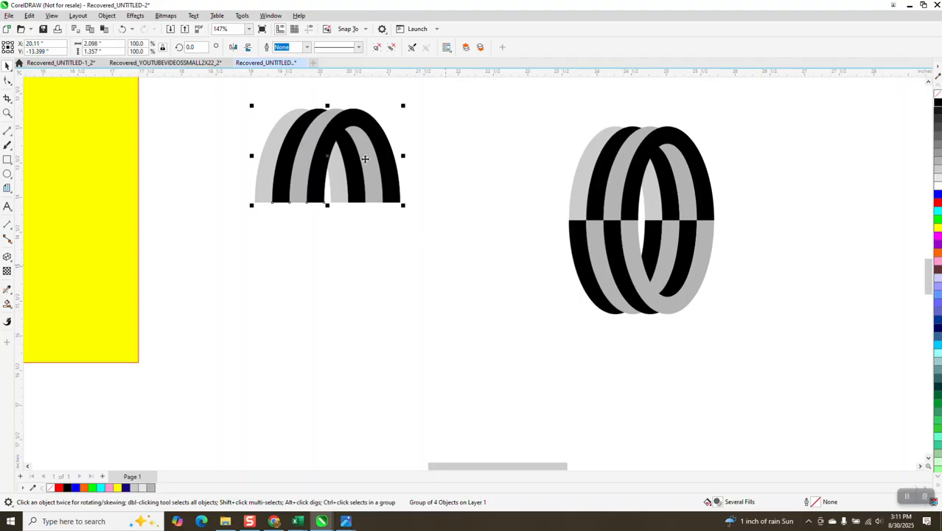
{"action": "left_click_drag", "start_coordinate": [328, 106], "coordinate": [323, 232]}
{"action": "left_click_drag", "start_coordinate": [324, 268], "coordinate": [325, 269]}
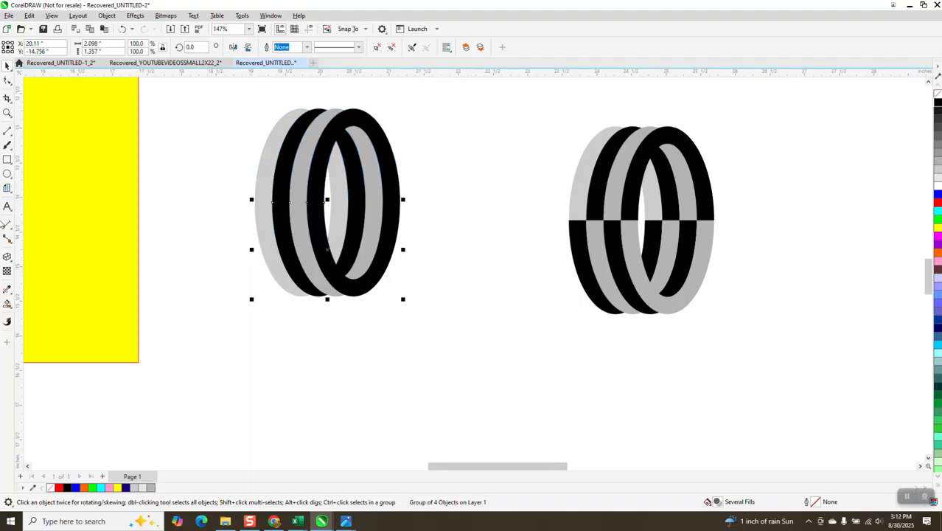
{"action": "left_click", "coordinate": [8, 113]}
{"action": "left_click_drag", "start_coordinate": [271, 194], "coordinate": [337, 218]}
{"action": "scroll", "coordinate": [337, 218], "scroll_direction": "down", "scroll_amount": 2}
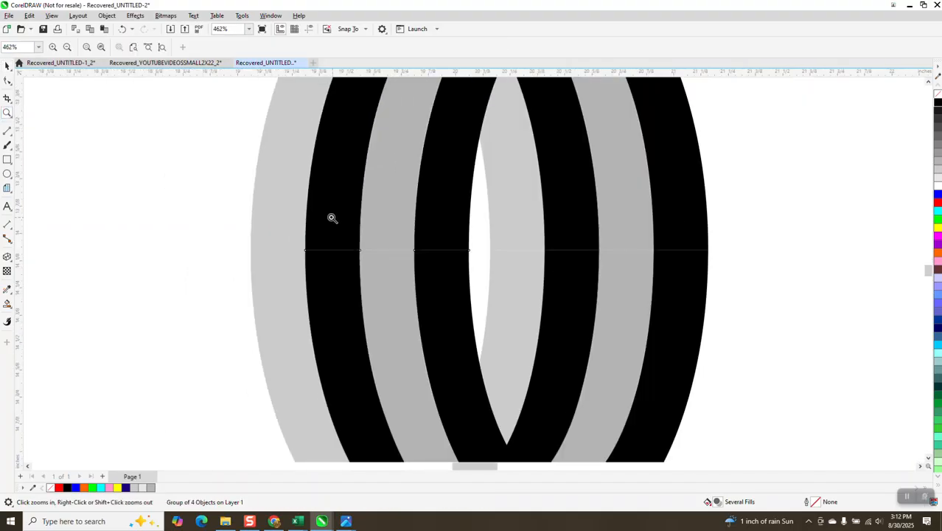
{"action": "scroll", "coordinate": [321, 214], "scroll_direction": "down", "scroll_amount": 2}
{"action": "scroll", "coordinate": [416, 219], "scroll_direction": "up", "scroll_amount": 4}
{"action": "scroll", "coordinate": [422, 220], "scroll_direction": "down", "scroll_amount": 5}
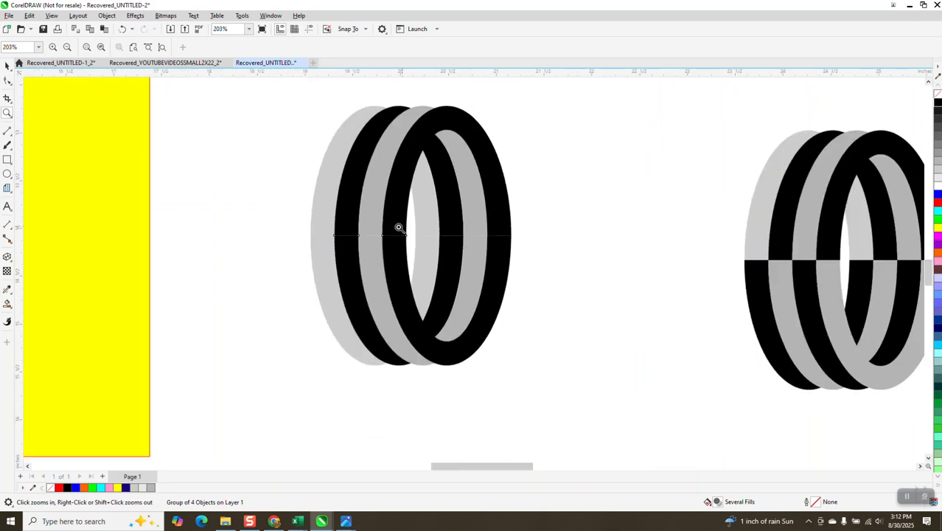
Set the document's nudge distance to 2 inches.
{"action": "left_click", "coordinate": [7, 66]}
{"action": "left_click", "coordinate": [189, 104]}
{"action": "left_click", "coordinate": [333, 47]}
{"action": "type", "text": "2"}
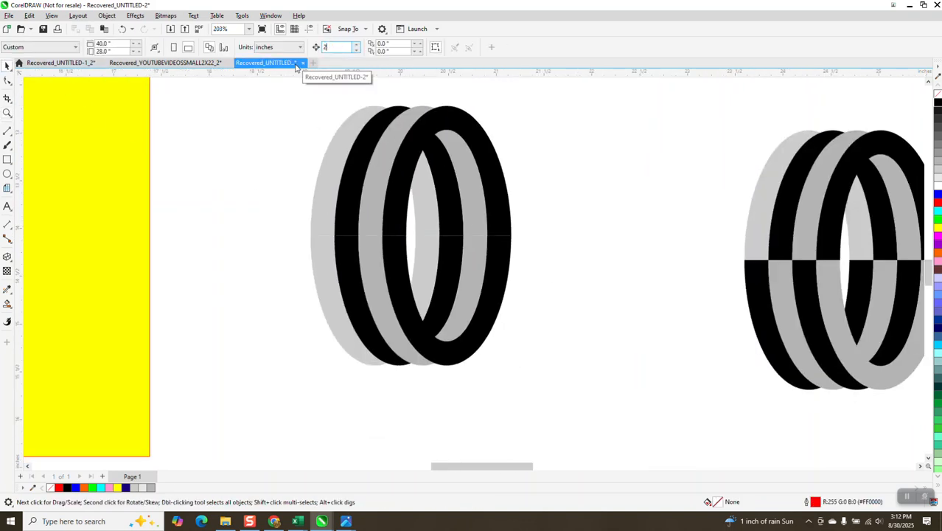
{"action": "scroll", "coordinate": [490, 210], "scroll_direction": "down", "scroll_amount": 1}
{"action": "left_click", "coordinate": [494, 210]}
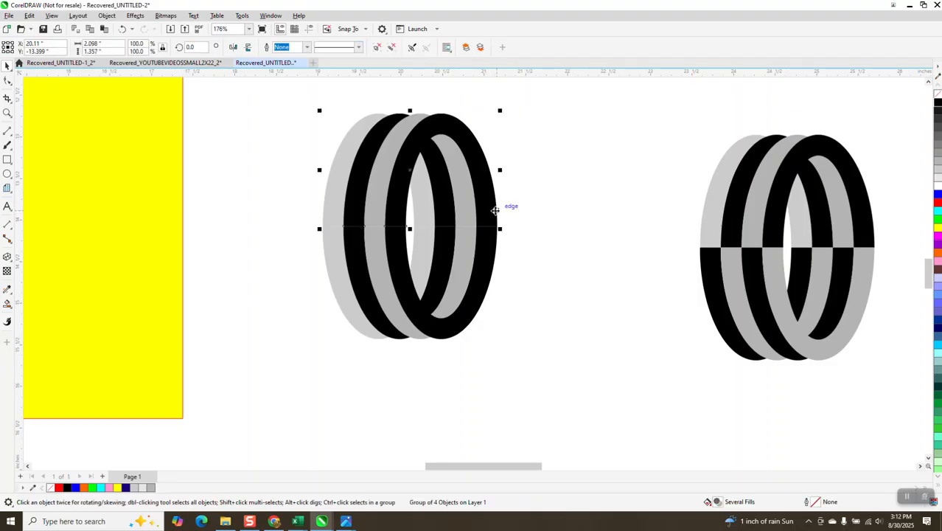
{"action": "key", "text": "Right"}
{"action": "key", "text": "Left"}
{"action": "left_click", "coordinate": [336, 122]}
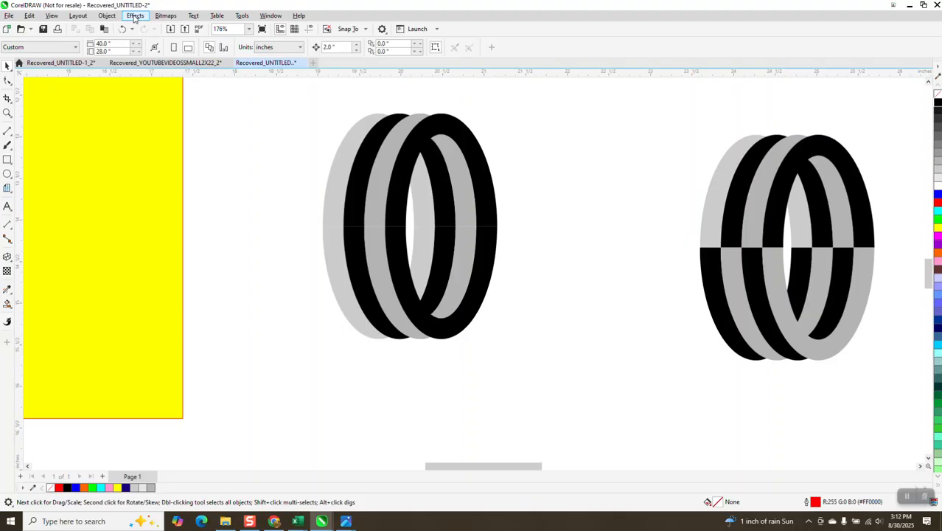
Ungroup both arch groups of the left rings and move the front black ring's upper and lower halves 2 inches right.
{"action": "left_click_drag", "start_coordinate": [288, 105], "coordinate": [550, 384]}
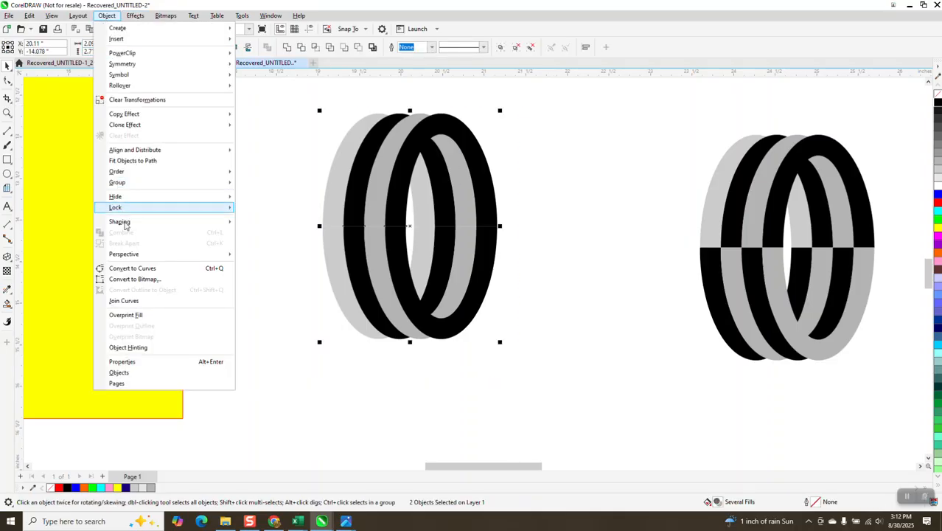
{"action": "mouse_move", "coordinate": [128, 185]}
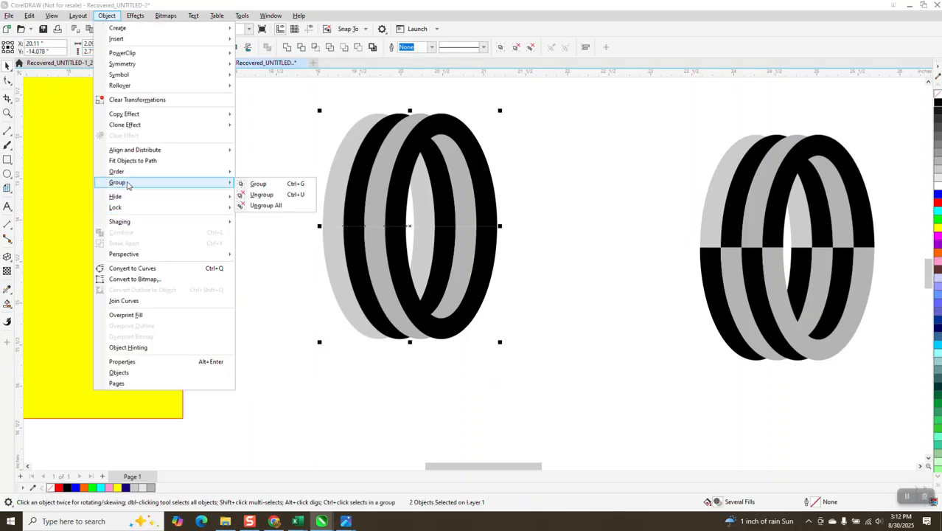
{"action": "left_click", "coordinate": [262, 195]}
{"action": "left_click", "coordinate": [488, 174]}
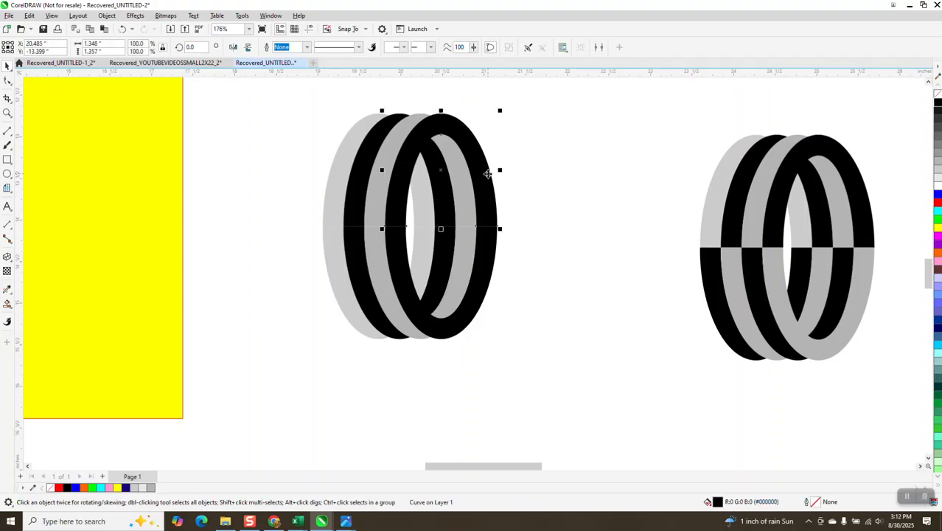
{"action": "key", "text": "Right"}
{"action": "left_click", "coordinate": [486, 236]}
{"action": "key", "text": "Right"}
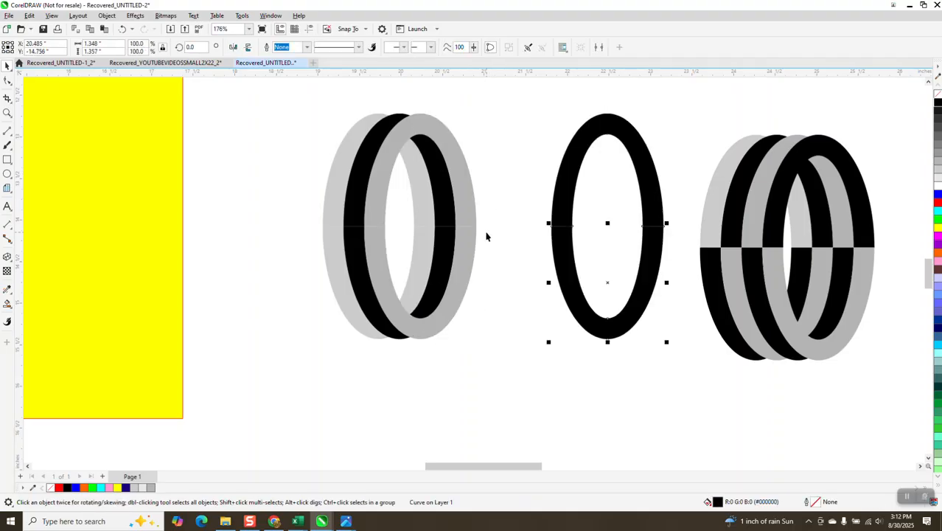
Weld the two black halves into one ring, move the two-tone rings farther right, and shift the black ring 2 inches right.
{"action": "left_click_drag", "start_coordinate": [530, 95], "coordinate": [694, 385]}
{"action": "left_click", "coordinate": [287, 46]}
{"action": "scroll", "coordinate": [486, 243], "scroll_direction": "down", "scroll_amount": 2}
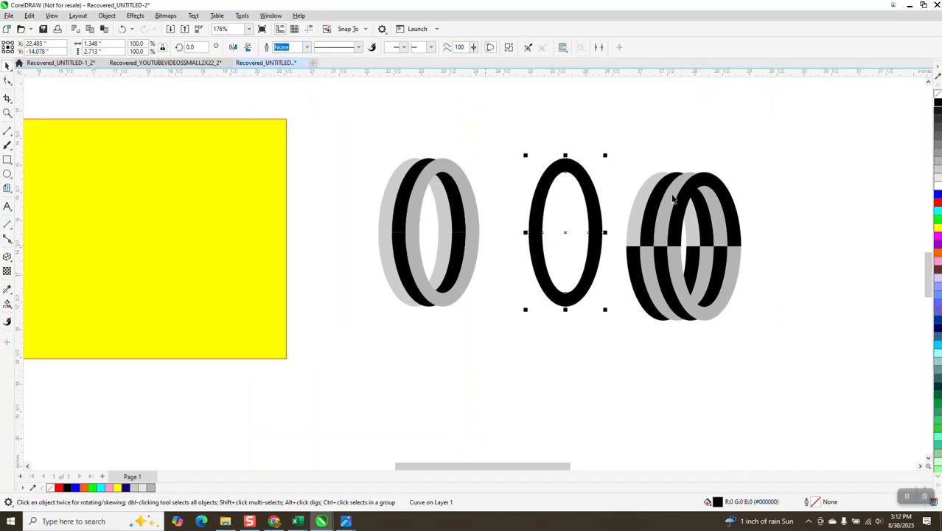
{"action": "left_click_drag", "start_coordinate": [623, 163], "coordinate": [775, 342]}
{"action": "left_click_drag", "start_coordinate": [699, 253], "coordinate": [838, 251]}
{"action": "left_click", "coordinate": [592, 245]}
{"action": "left_click_drag", "start_coordinate": [594, 240], "coordinate": [703, 240]}
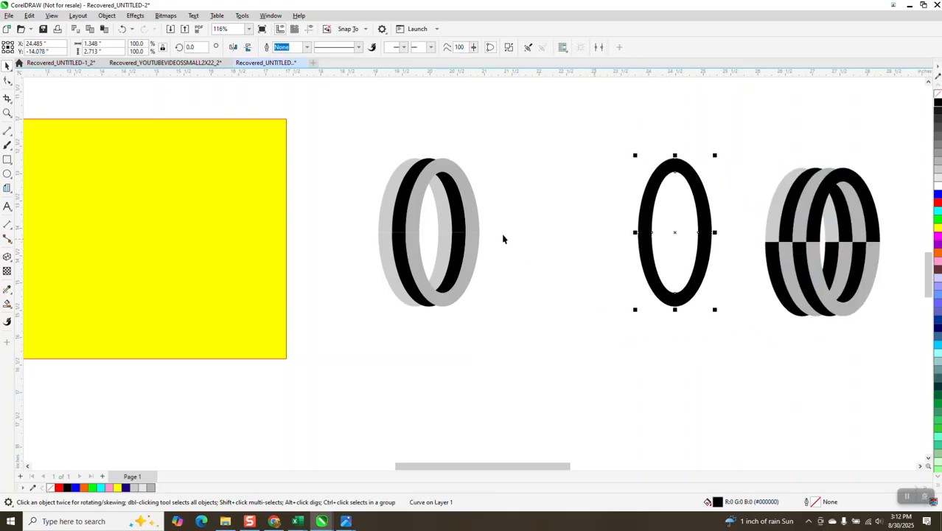
Move both medium grey front halves 2 inches right, join them into one ring, and shift it another 2 inches right.
{"action": "left_click", "coordinate": [472, 227]}
{"action": "key", "text": "Right"}
{"action": "left_click", "coordinate": [474, 244]}
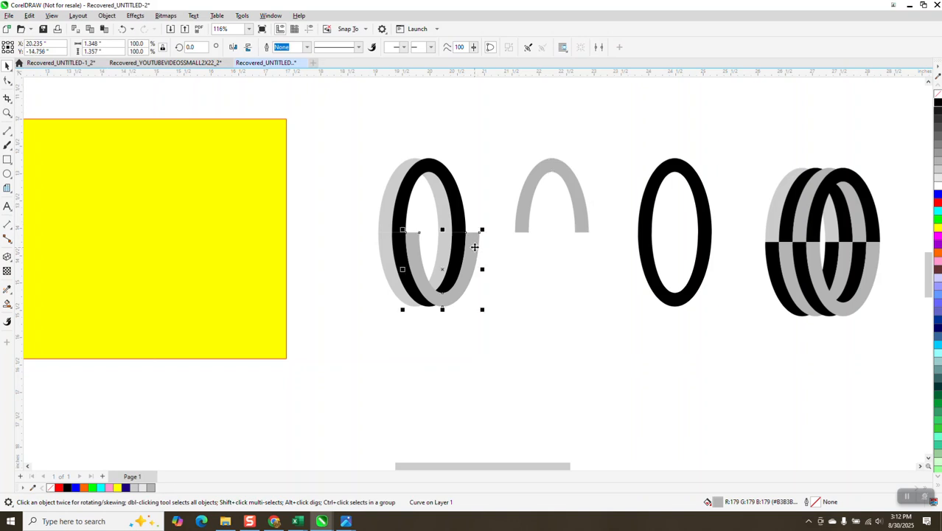
{"action": "key", "text": "Right"}
{"action": "left_click_drag", "start_coordinate": [486, 139], "coordinate": [614, 313]}
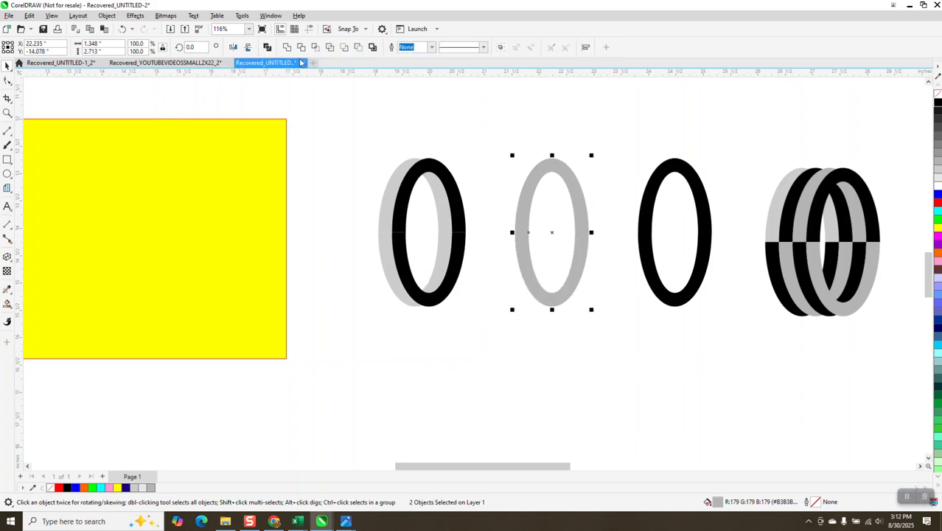
{"action": "key", "text": "ctrl+l"}
{"action": "key", "text": "Right"}
Move the upper and lower halves of the remaining black ring 2 inches right and weld them into one ring.
{"action": "left_click", "coordinate": [465, 225]}
{"action": "key", "text": "Right"}
{"action": "left_click", "coordinate": [465, 235]}
{"action": "key", "text": "Right"}
{"action": "left_click_drag", "start_coordinate": [484, 141], "coordinate": [601, 331]}
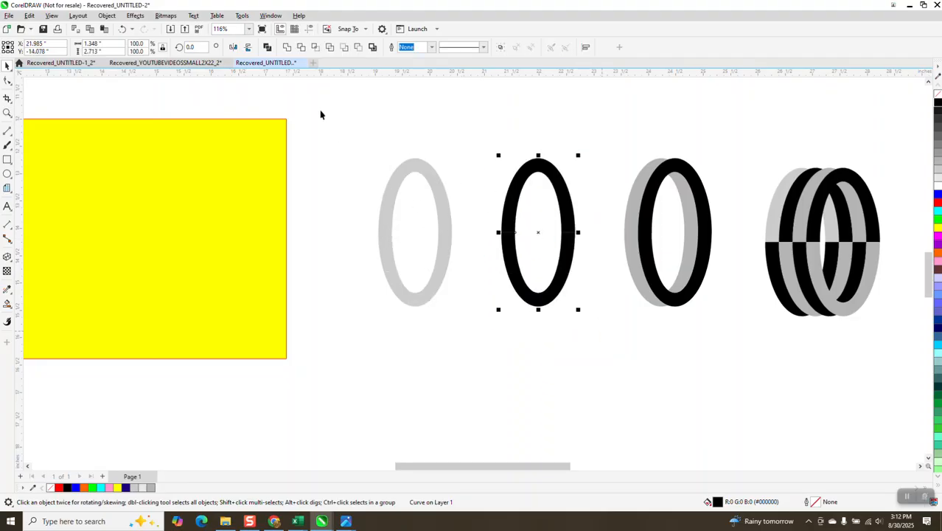
{"action": "left_click", "coordinate": [287, 47]}
Weld the light grey halves into one ring, and move the black ring 2 inches and the light grey ring 4 inches right.
{"action": "left_click_drag", "start_coordinate": [375, 135], "coordinate": [458, 315]}
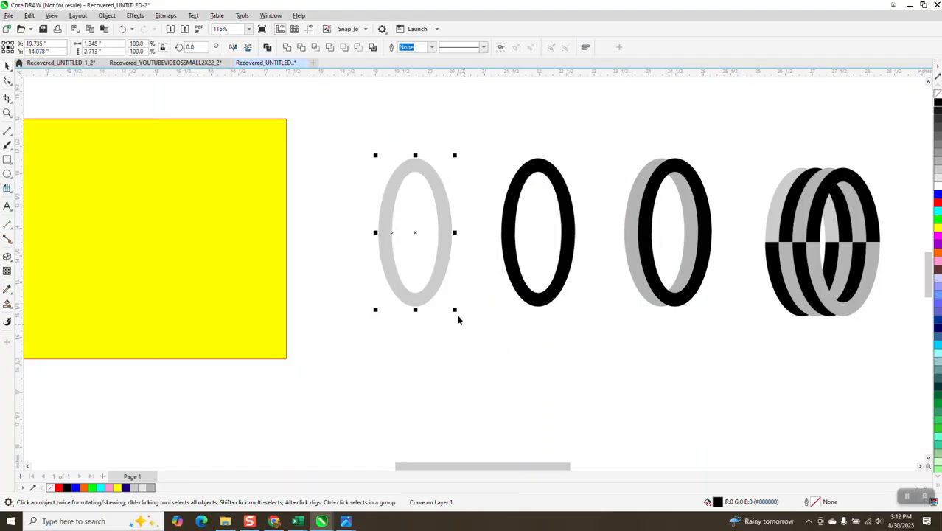
{"action": "left_click", "coordinate": [287, 47]}
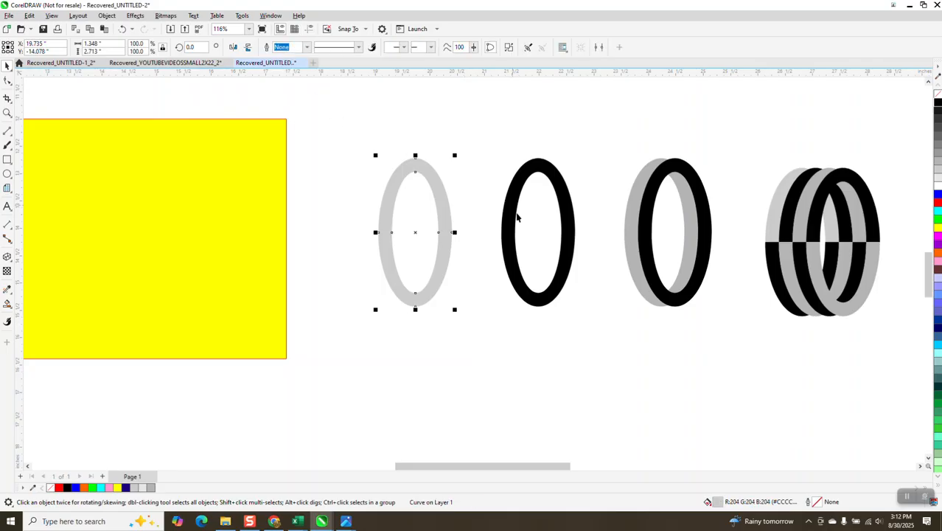
{"action": "left_click", "coordinate": [567, 219]}
{"action": "key", "text": "Right"}
{"action": "left_click", "coordinate": [443, 233]}
{"action": "key", "text": "Right"}
{"action": "key", "text": "Right"}
Group the four overlapping full rings and skew the group horizontally so it leans right, about 2.2 inches wide.
{"action": "key", "text": "z"}
{"action": "left_click_drag", "start_coordinate": [612, 206], "coordinate": [731, 303]}
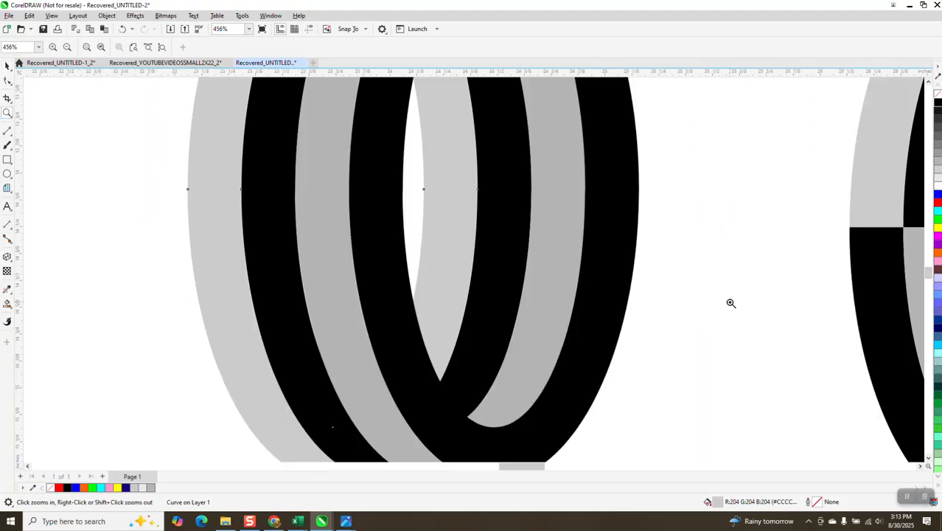
{"action": "scroll", "coordinate": [505, 282], "scroll_direction": "down", "scroll_amount": 2}
{"action": "left_click", "coordinate": [7, 65]}
{"action": "scroll", "coordinate": [281, 277], "scroll_direction": "down", "scroll_amount": 2}
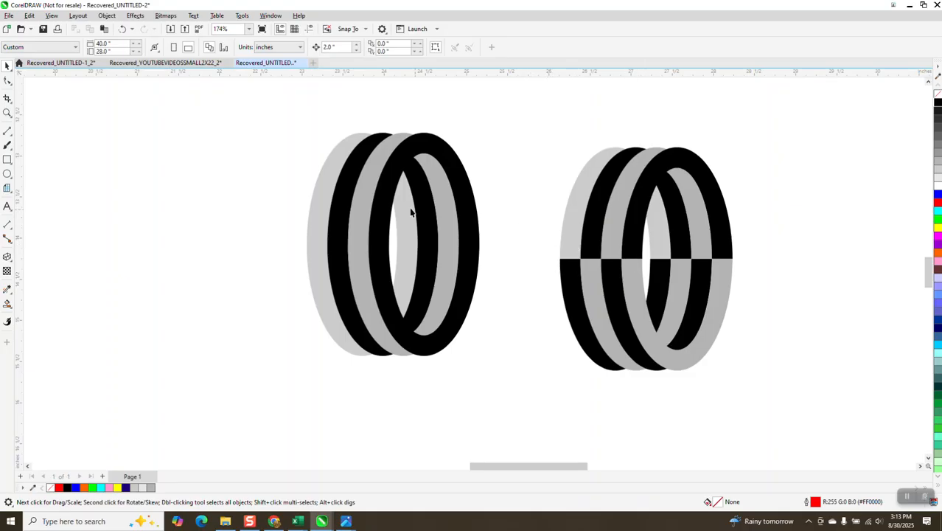
{"action": "left_click_drag", "start_coordinate": [284, 119], "coordinate": [516, 386]}
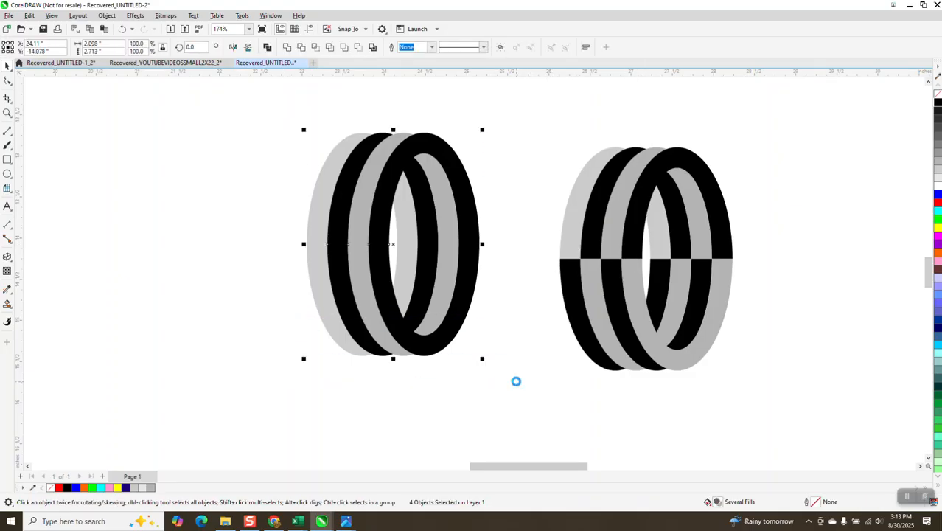
{"action": "key", "text": "ctrl+g"}
{"action": "left_click", "coordinate": [393, 244]}
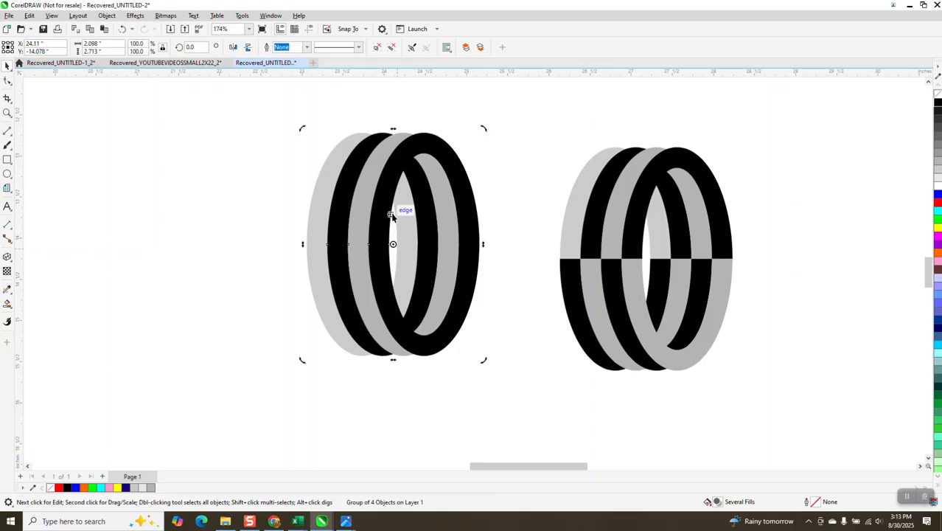
{"action": "left_click_drag", "start_coordinate": [394, 129], "coordinate": [465, 142]}
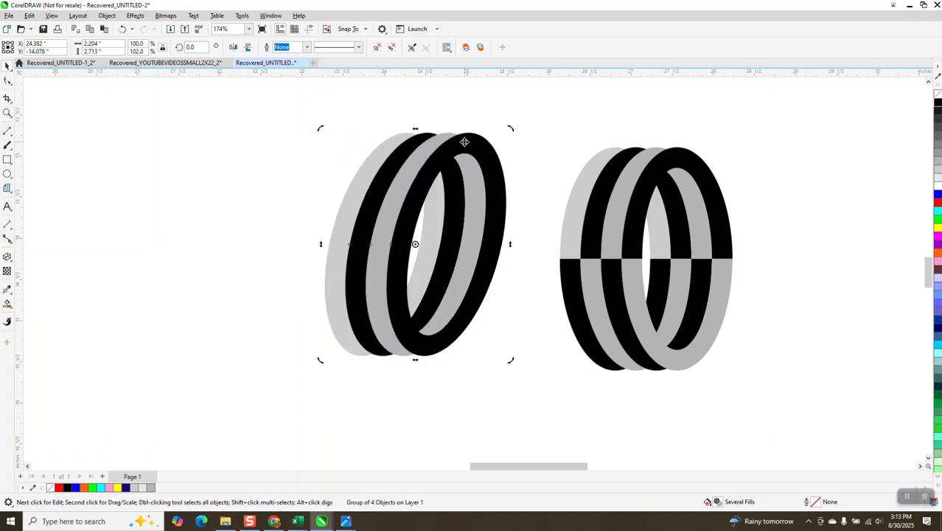
Group the rings with alternating black and grey halves and skew them horizontally to lean right, about 2.24 inches wide.
{"action": "left_click", "coordinate": [667, 210]}
{"action": "left_click", "coordinate": [538, 157]}
{"action": "left_click_drag", "start_coordinate": [535, 126], "coordinate": [863, 448]}
{"action": "key", "text": "ctrl+g"}
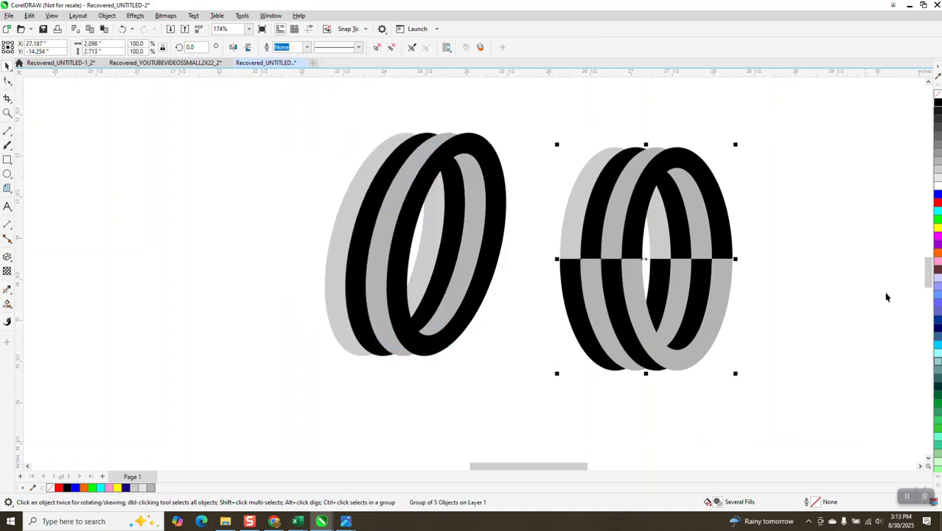
{"action": "left_click", "coordinate": [642, 149]}
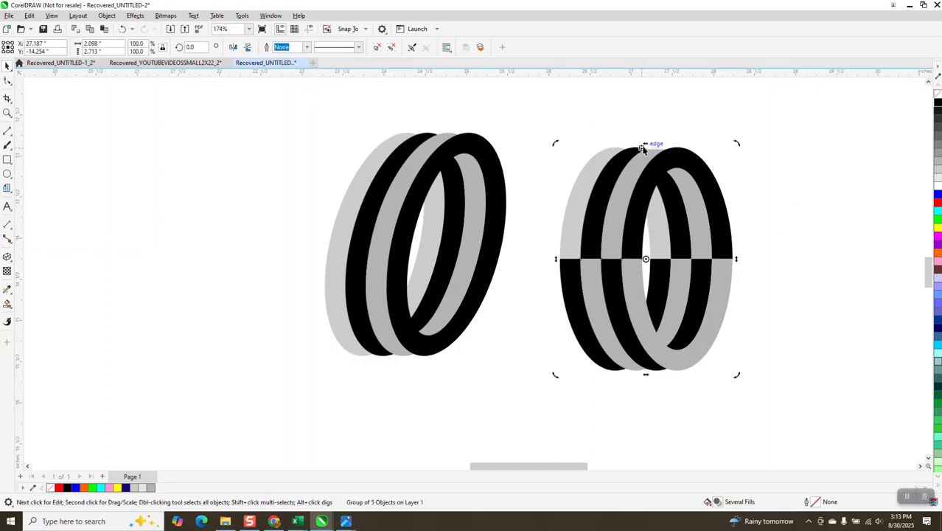
{"action": "left_click_drag", "start_coordinate": [642, 146], "coordinate": [692, 144]}
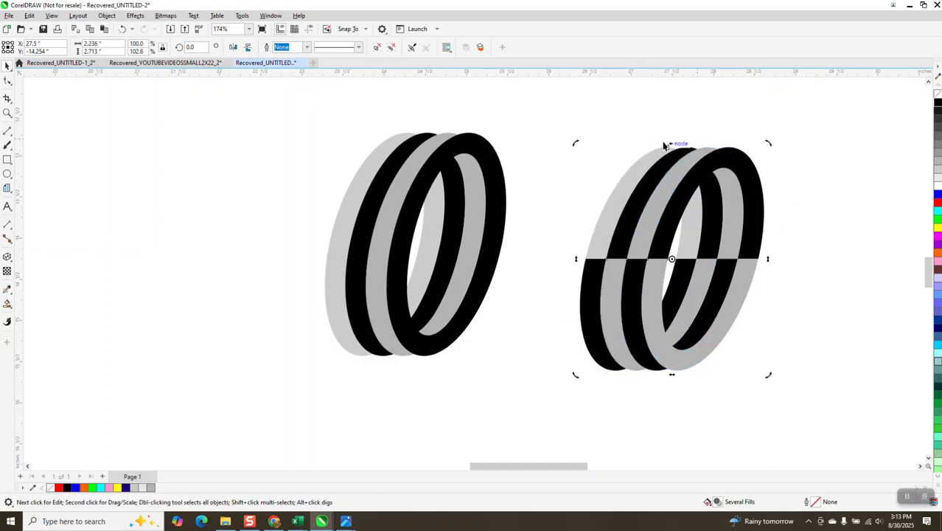
Move the full-ring group about 0.8 inches right and 0.3 inches down beside the alternating design, and select both designs.
{"action": "left_click", "coordinate": [528, 193]}
{"action": "scroll", "coordinate": [514, 217], "scroll_direction": "down", "scroll_amount": 2}
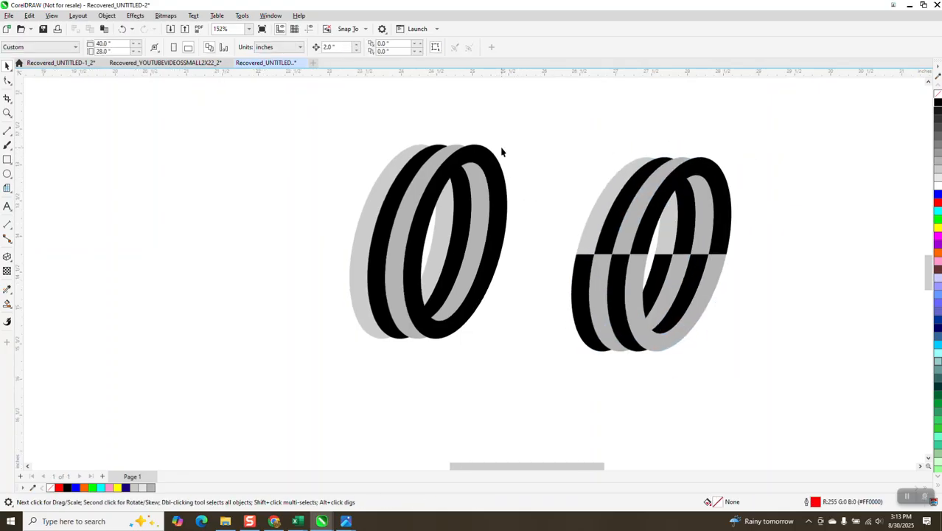
{"action": "left_click_drag", "start_coordinate": [387, 125], "coordinate": [510, 295]}
{"action": "left_click_drag", "start_coordinate": [467, 210], "coordinate": [498, 214]}
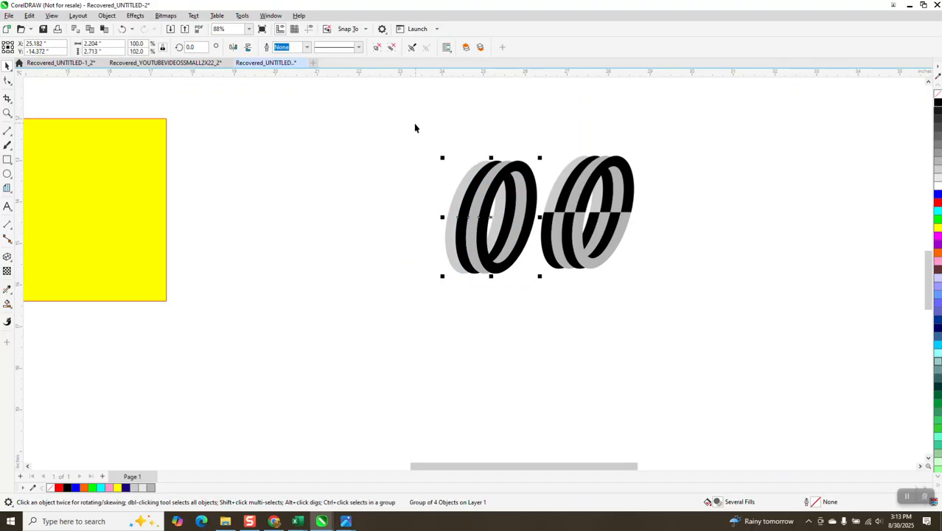
{"action": "left_click_drag", "start_coordinate": [417, 141], "coordinate": [441, 176]}
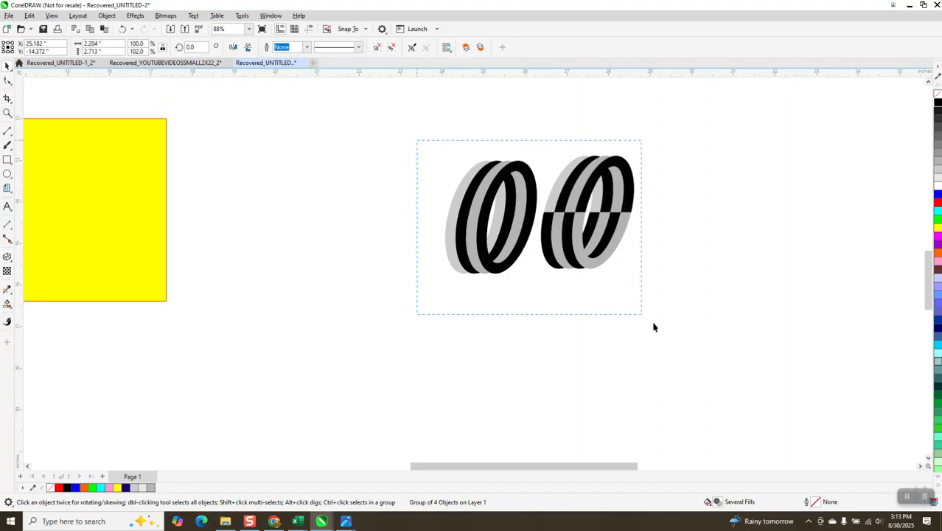